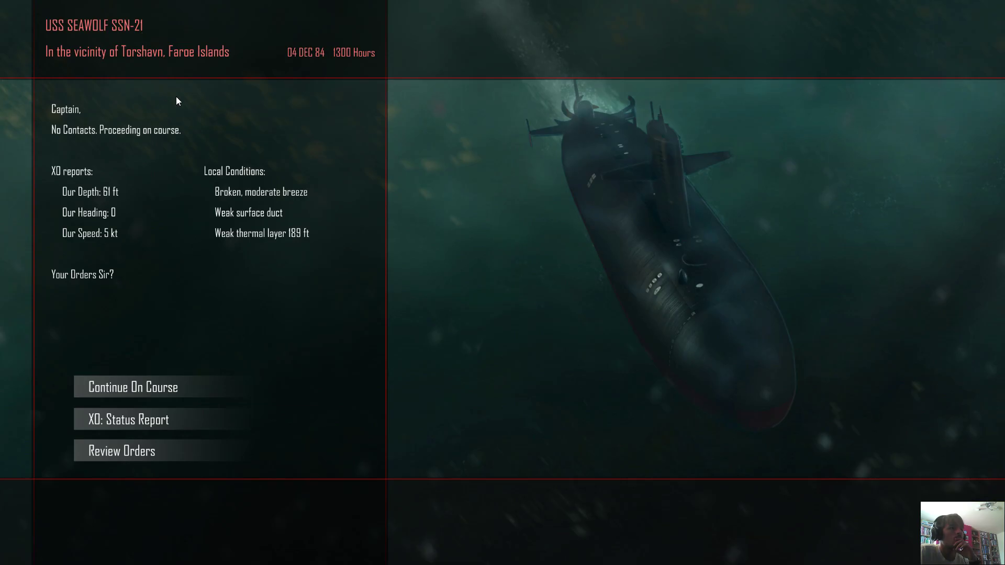
- Read the Seawolf's mission orders, then continue on course to the campaign map
{"action": "left_click", "coordinate": [139, 456]}
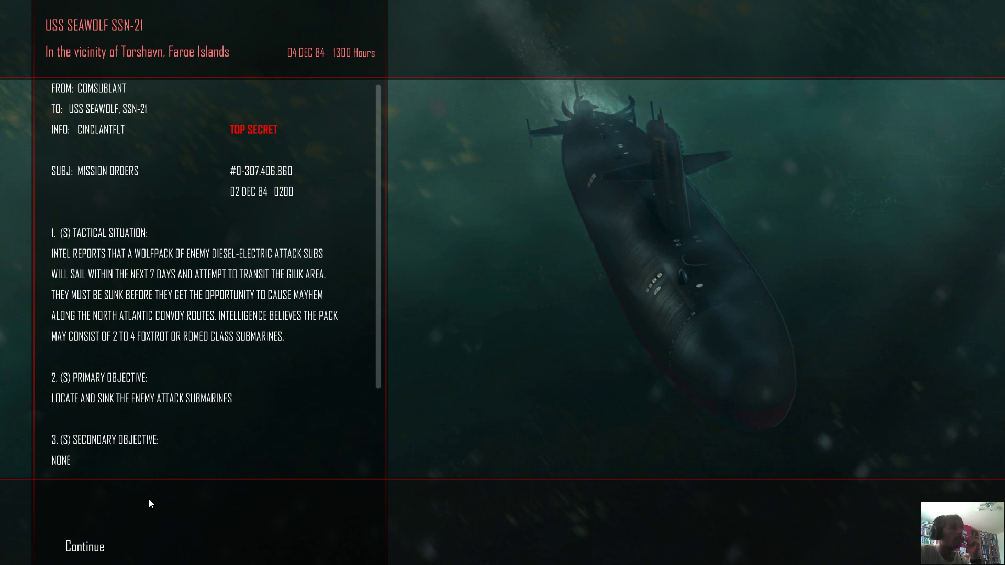
{"action": "left_click", "coordinate": [99, 547]}
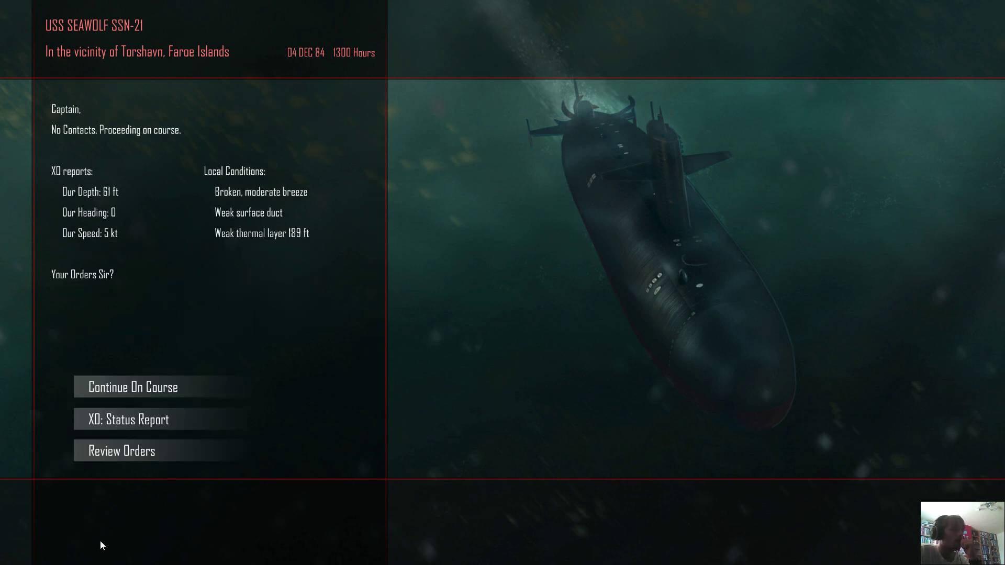
{"action": "left_click", "coordinate": [138, 387]}
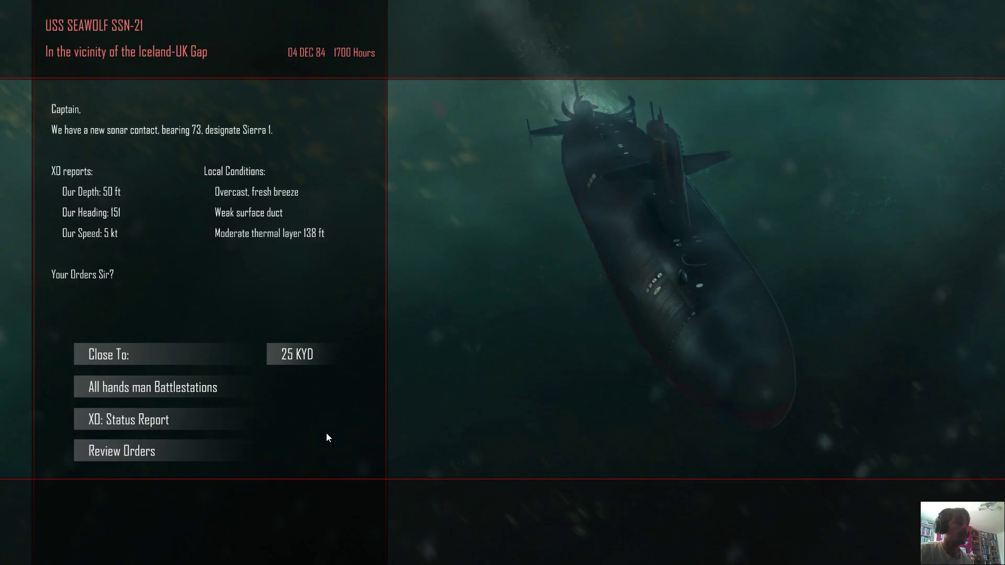
- Set Close To on Sierra 1 to 10 KYD, show the Weapons panel, and man battlestations
{"action": "left_click", "coordinate": [307, 358]}
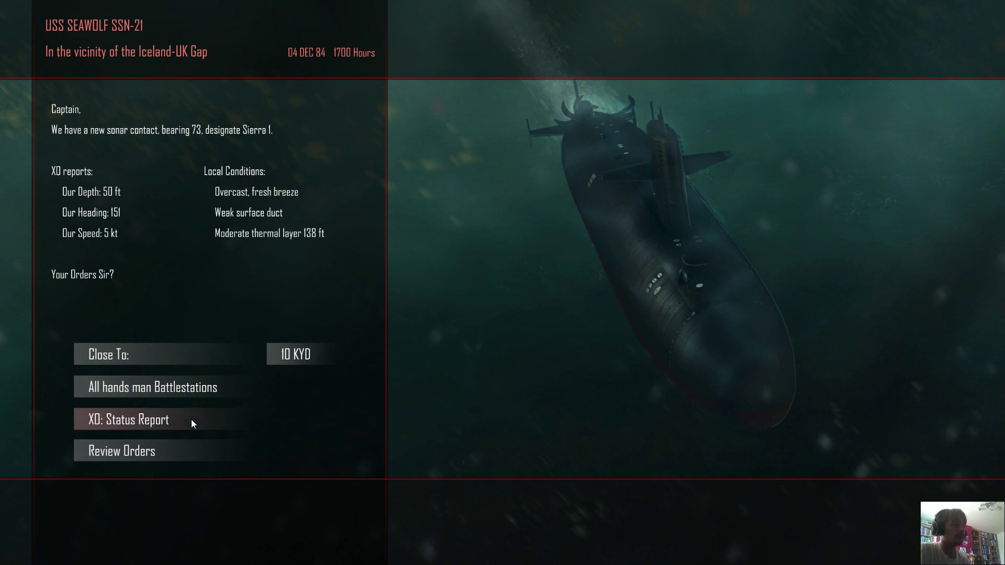
{"action": "key", "text": "F5"}
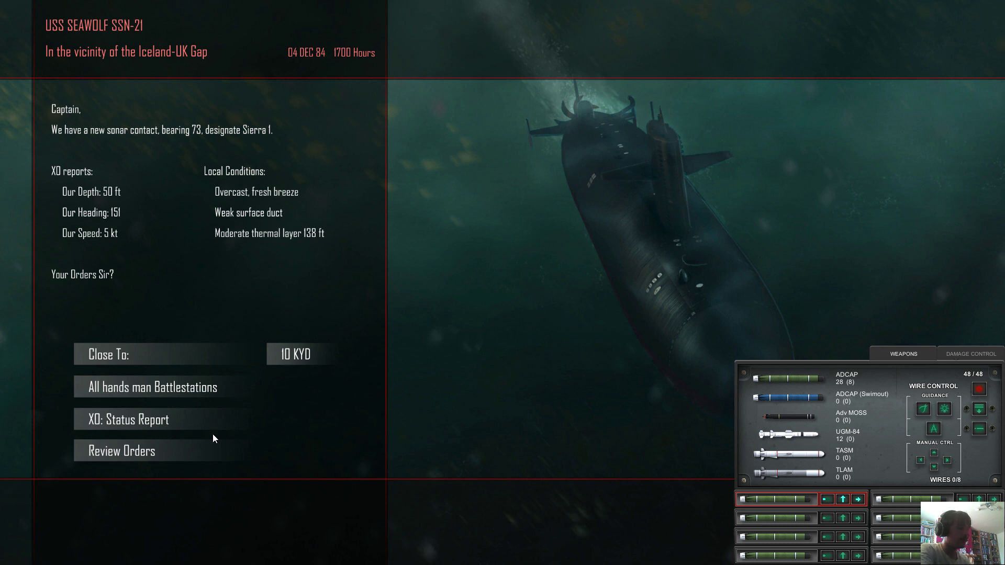
{"action": "left_click", "coordinate": [187, 391]}
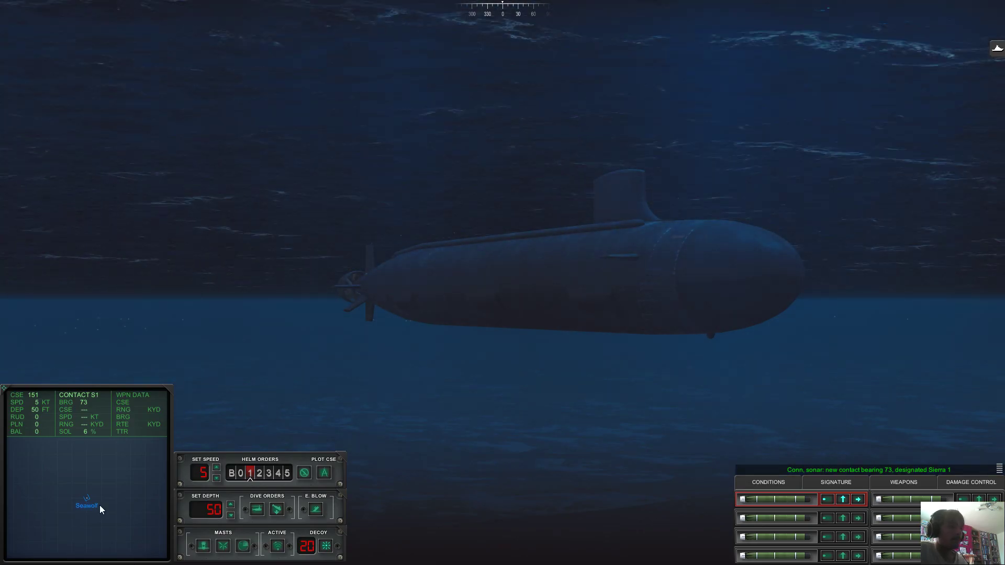
- Rig for ultra quiet and start comparing contact S1's signature against candidate profiles
{"action": "key", "text": "z"}
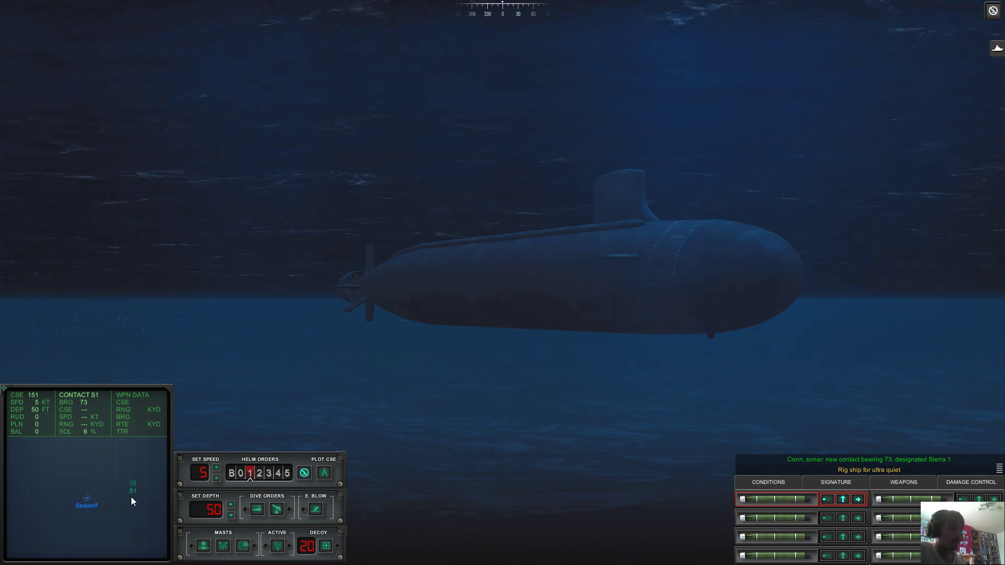
{"action": "left_click", "coordinate": [135, 484]}
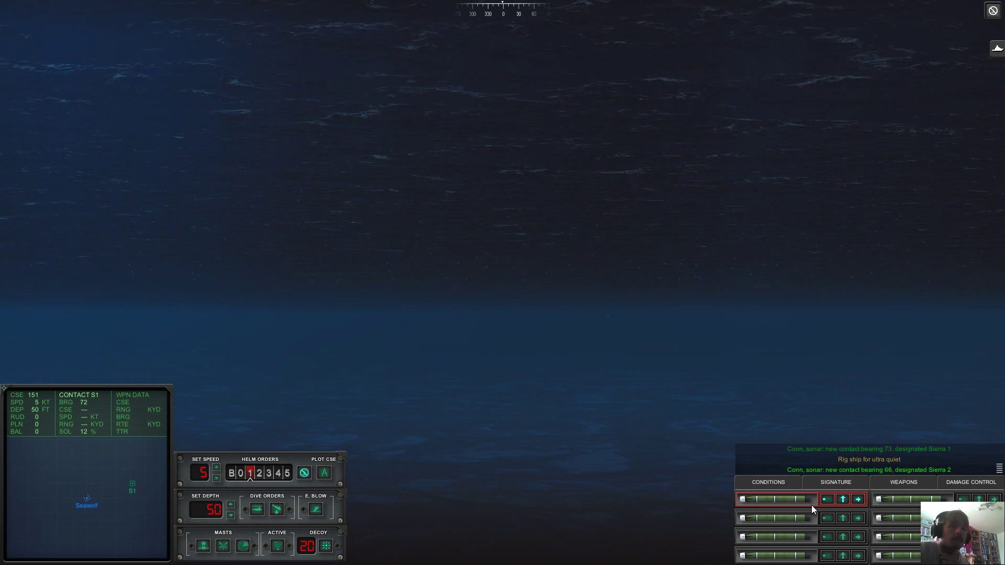
{"action": "left_click", "coordinate": [816, 475]}
{"action": "left_click", "coordinate": [817, 479]}
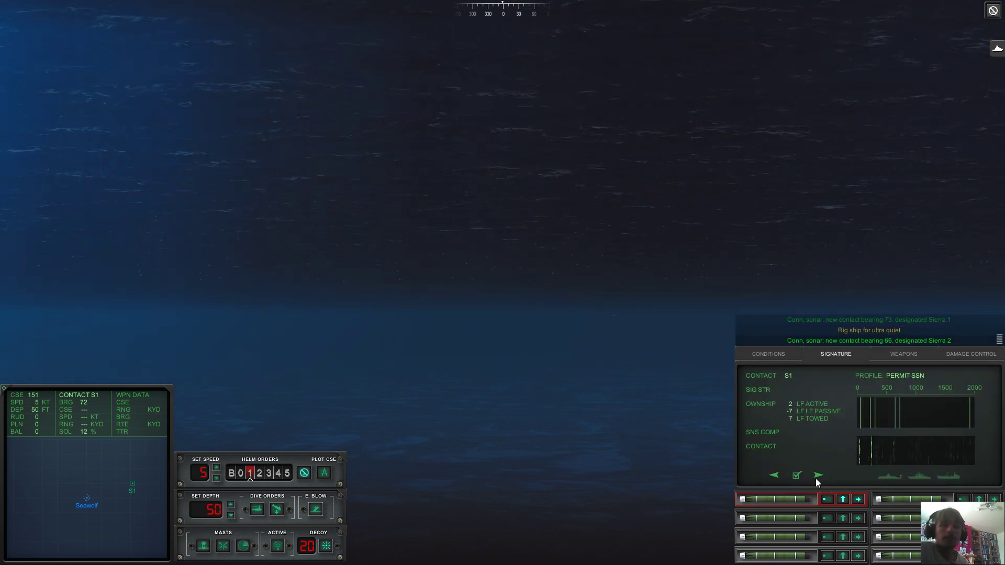
{"action": "left_click", "coordinate": [816, 478]}
{"action": "left_click", "coordinate": [815, 478]}
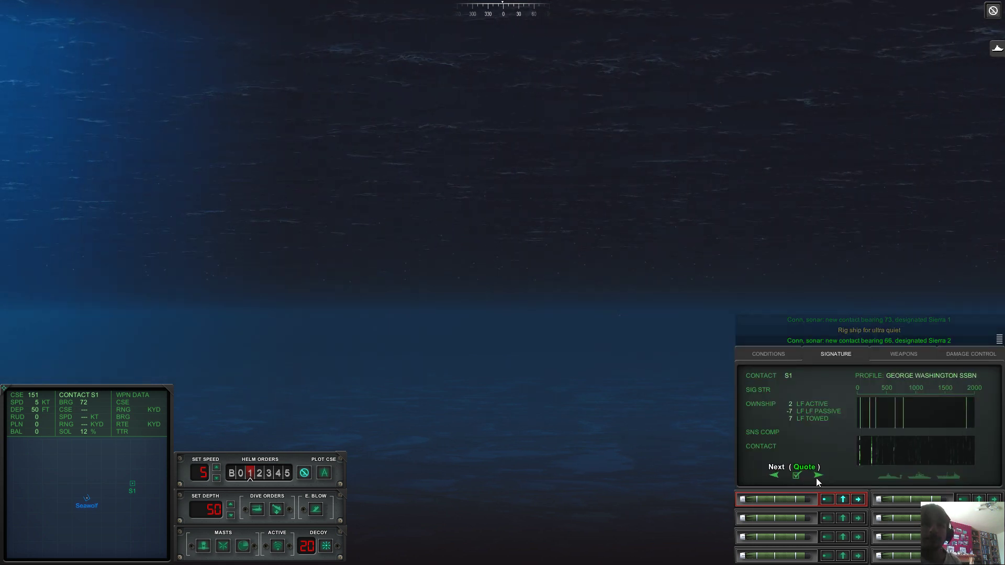
- Keep cycling S1's signature through further candidate submarine profiles
{"action": "left_click", "coordinate": [815, 474]}
{"action": "left_click", "coordinate": [815, 474]}
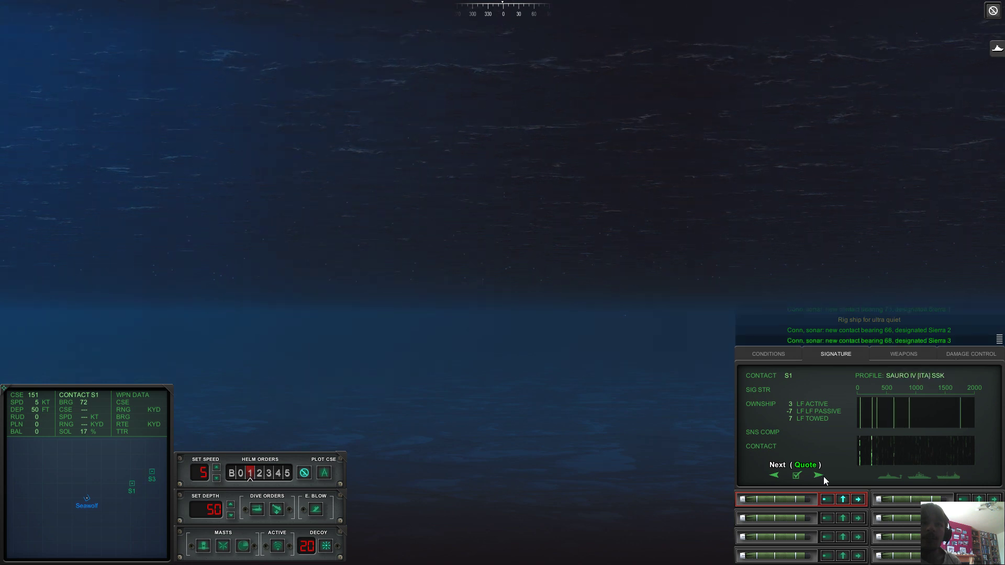
{"action": "left_click", "coordinate": [821, 476]}
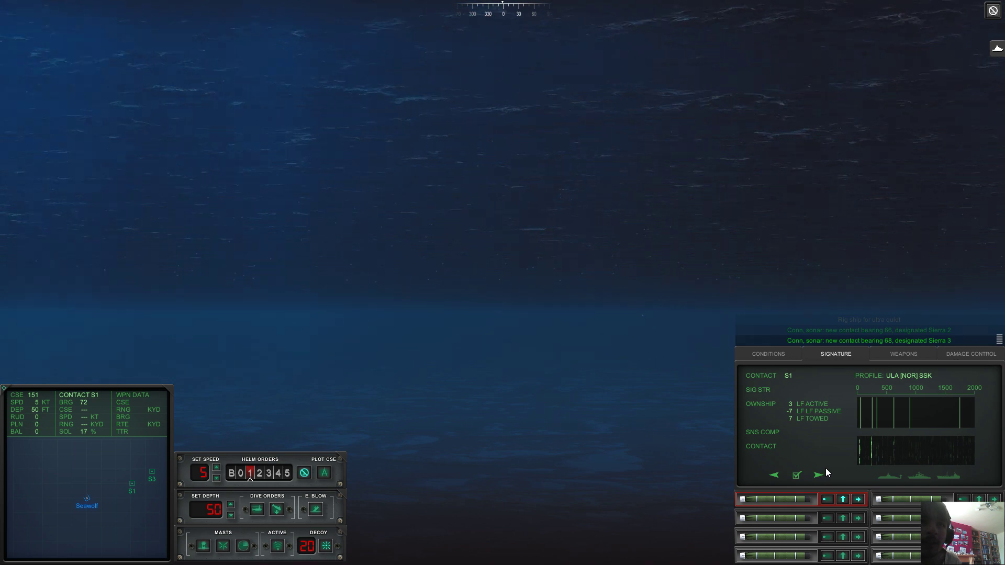
{"action": "left_click", "coordinate": [820, 475]}
{"action": "left_click", "coordinate": [821, 475]}
{"action": "left_click", "coordinate": [820, 475]}
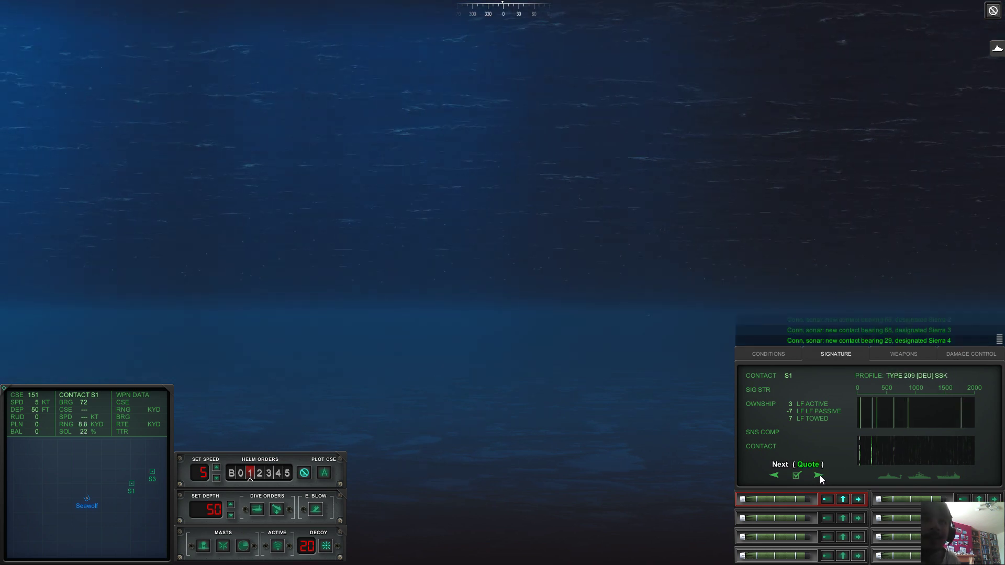
{"action": "left_click", "coordinate": [819, 474]}
{"action": "left_click", "coordinate": [820, 475]}
{"action": "left_click", "coordinate": [819, 475]}
{"action": "left_click", "coordinate": [820, 475]}
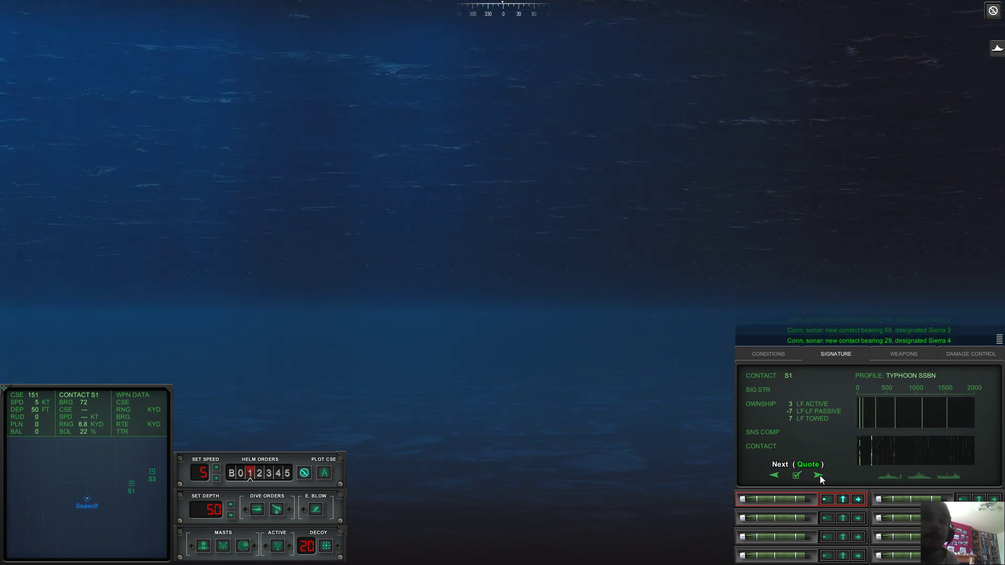
{"action": "left_click", "coordinate": [820, 475]}
{"action": "left_click", "coordinate": [820, 475]}
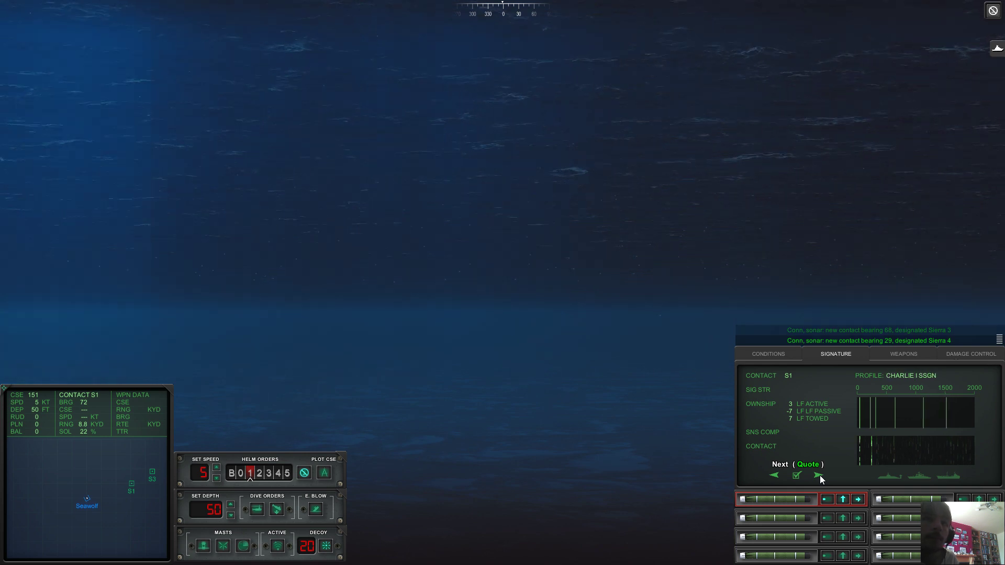
- Check ambient noise and layer conditions, then classify S1 as a Foxtrot SS
{"action": "left_click", "coordinate": [783, 356]}
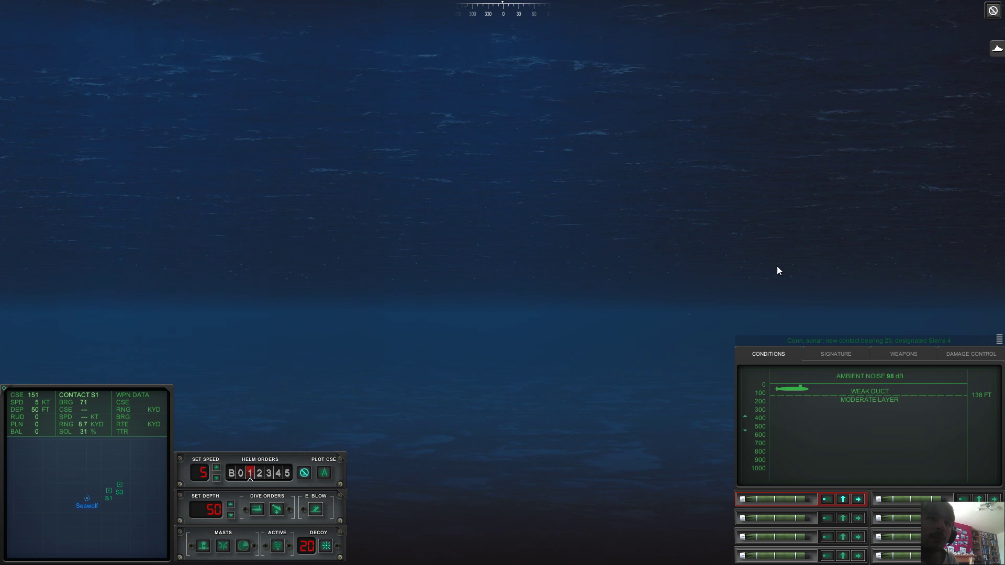
{"action": "left_click", "coordinate": [832, 350]}
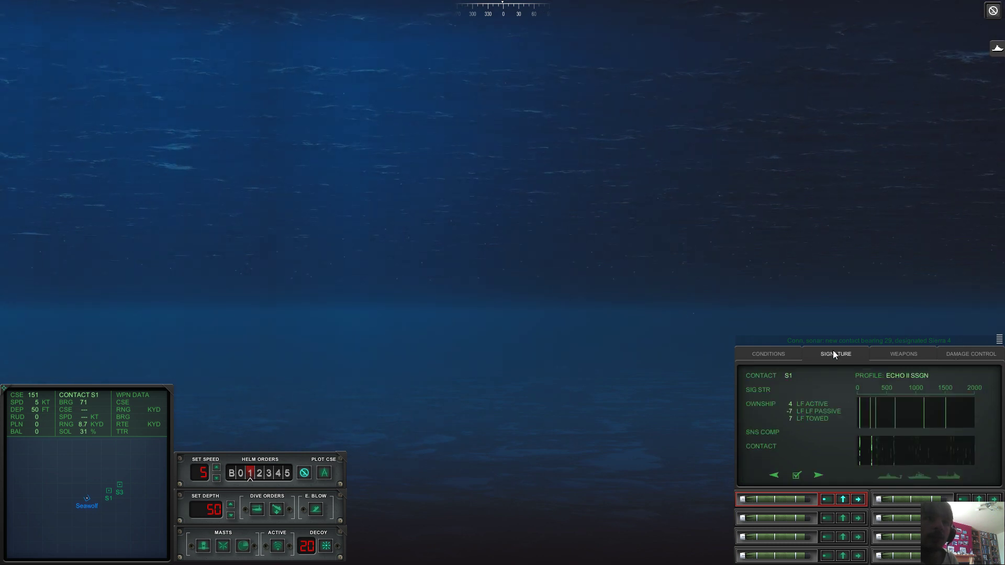
{"action": "left_click", "coordinate": [823, 471]}
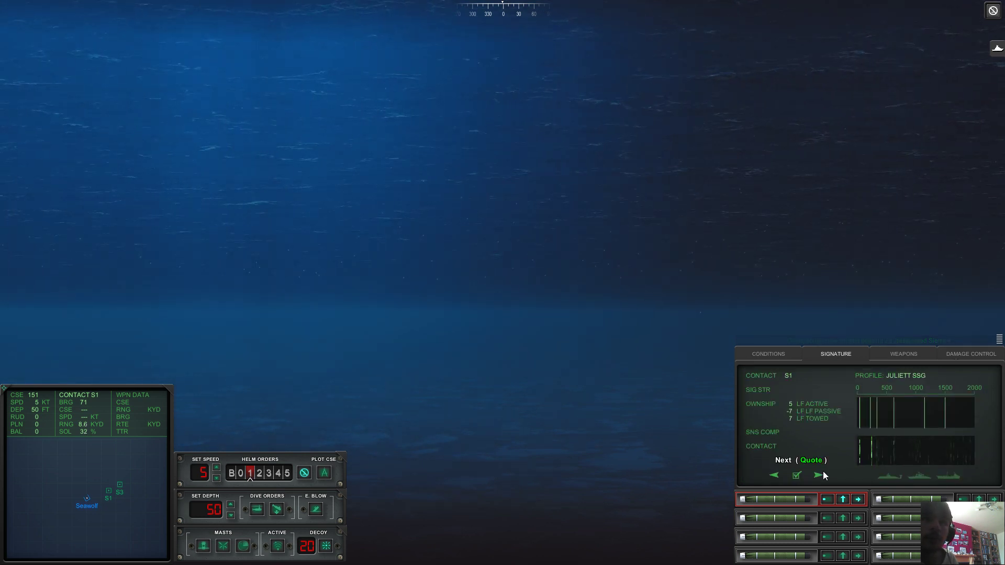
{"action": "left_click", "coordinate": [823, 471]}
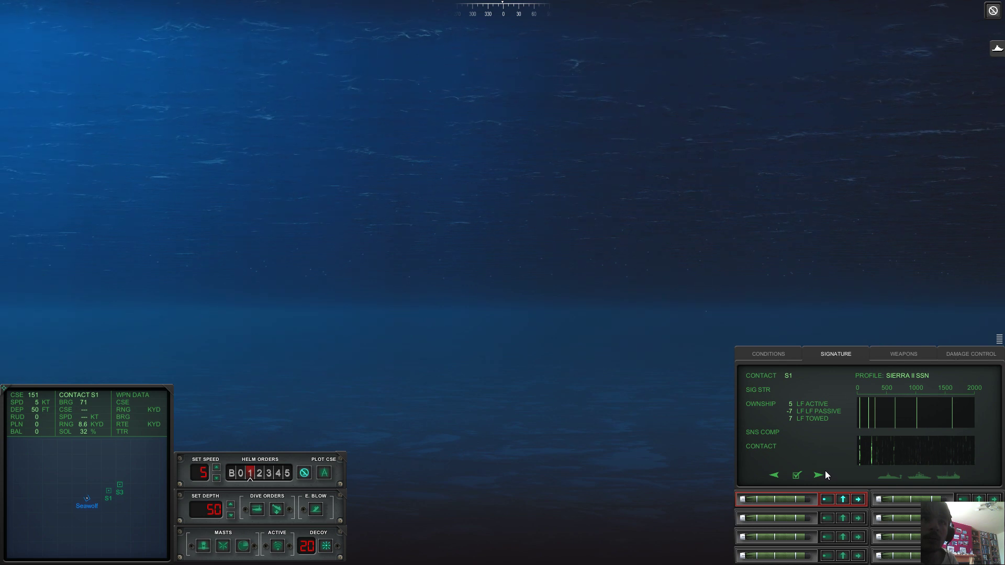
{"action": "left_click", "coordinate": [820, 474]}
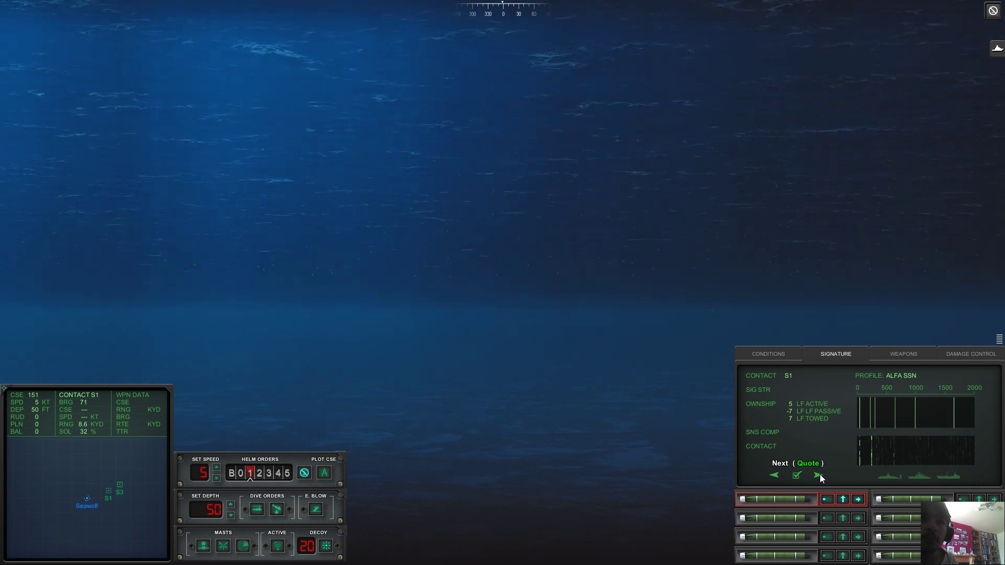
{"action": "left_click", "coordinate": [819, 474]}
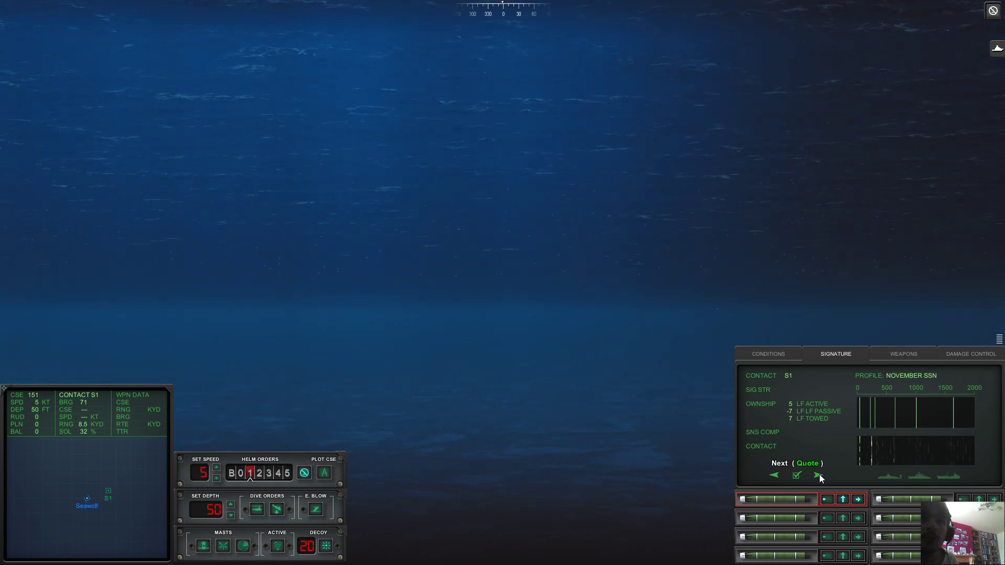
{"action": "left_click", "coordinate": [819, 474]}
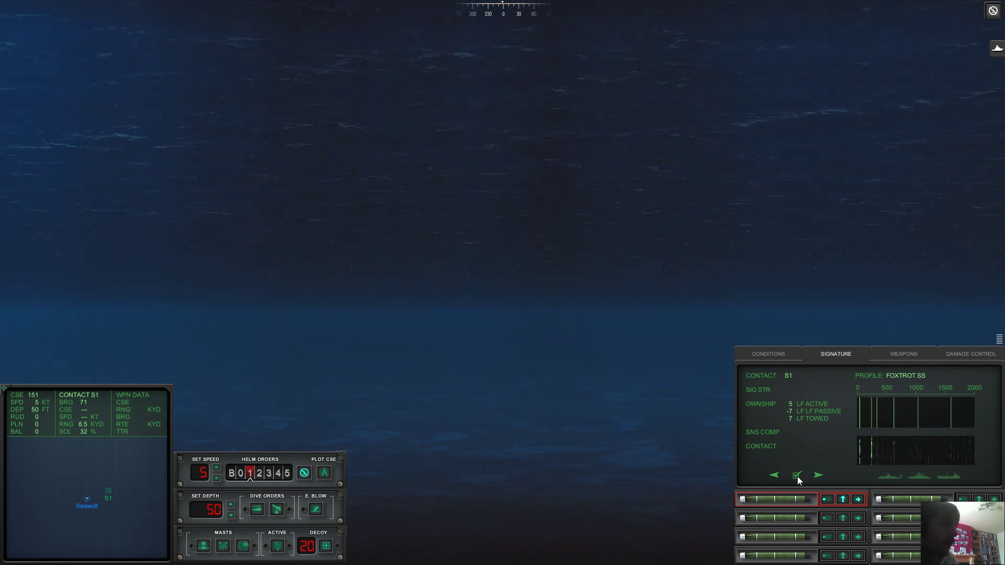
{"action": "left_click", "coordinate": [798, 476]}
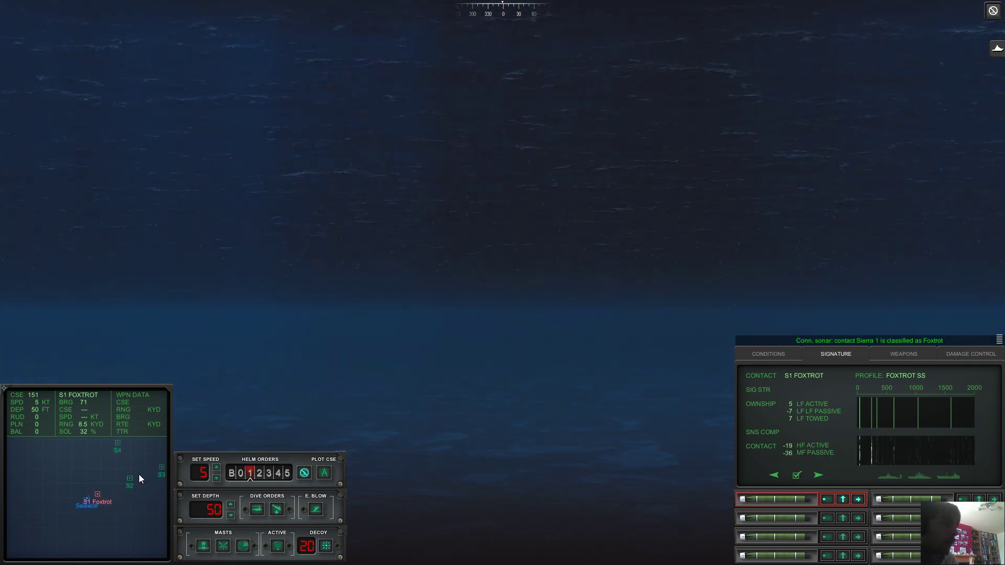
- Select contacts S2, S3 and S4 while tilting the view around the sea
{"action": "left_click", "coordinate": [131, 479]}
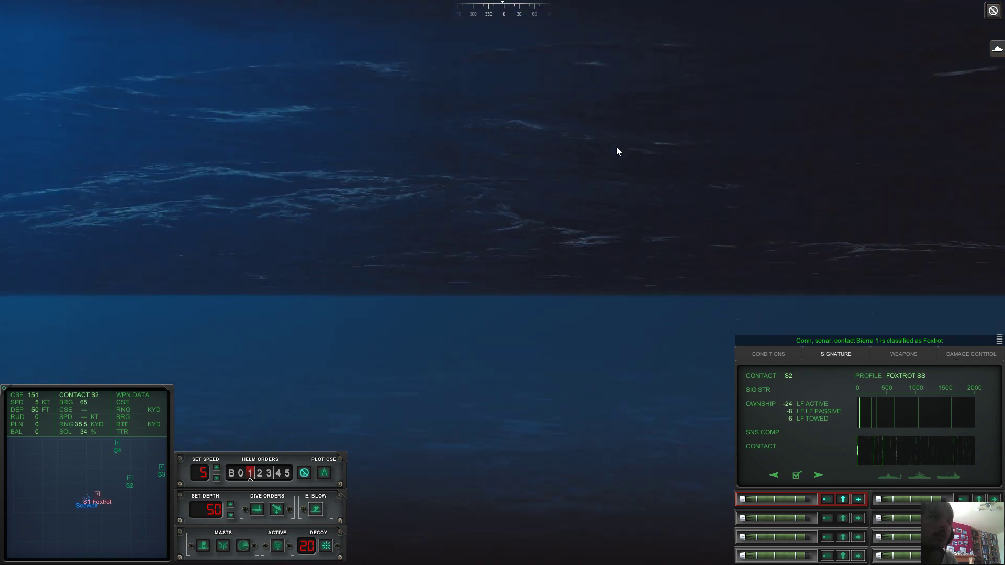
{"action": "left_click_drag", "start_coordinate": [616, 147], "coordinate": [514, 183]}
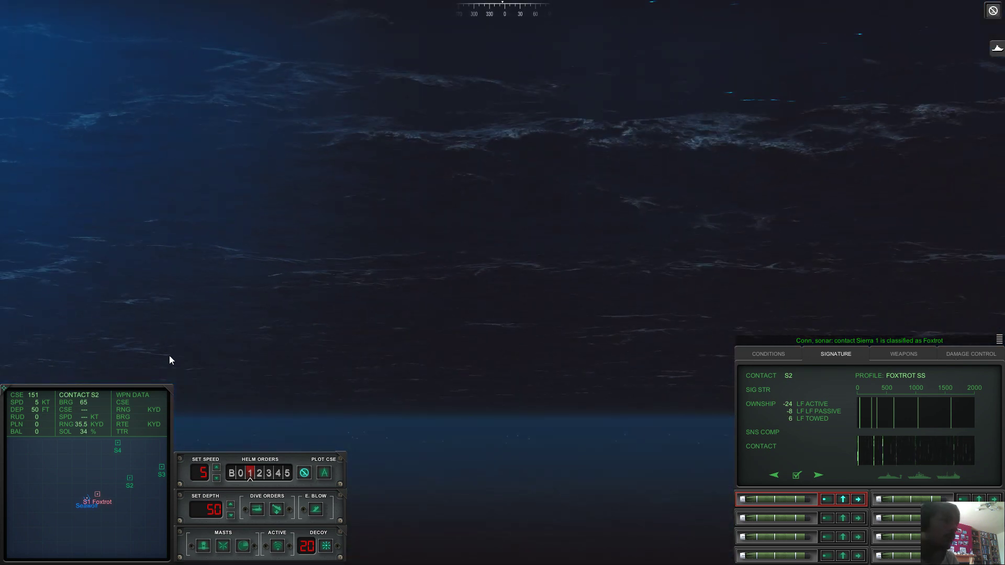
{"action": "left_click", "coordinate": [161, 469]}
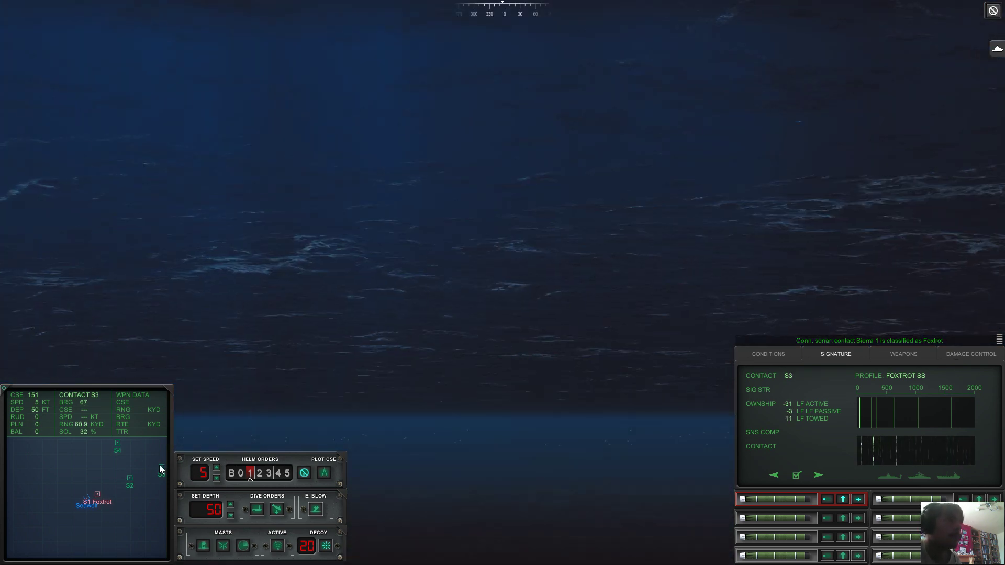
{"action": "left_click_drag", "start_coordinate": [530, 129], "coordinate": [69, 335]}
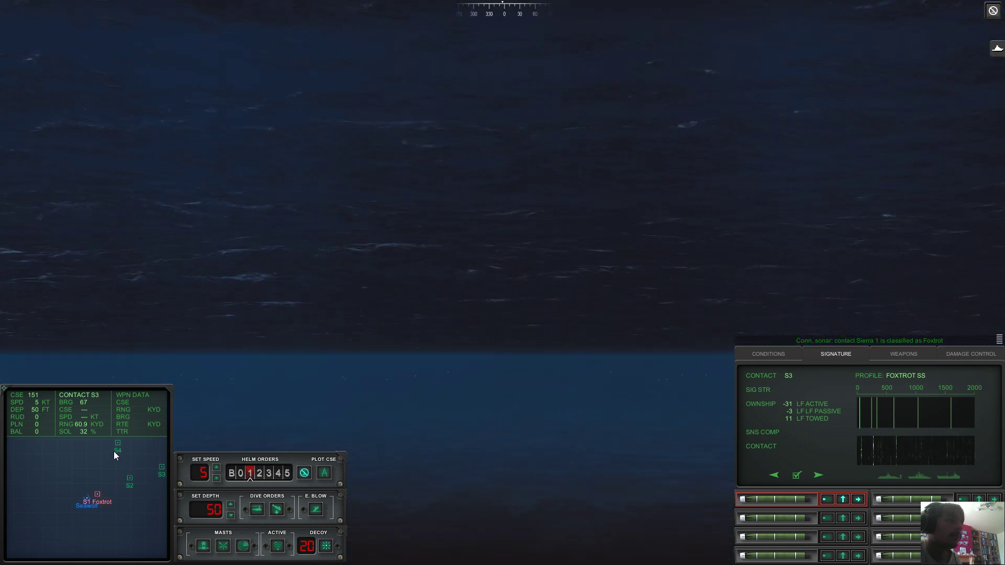
{"action": "left_click", "coordinate": [117, 448]}
{"action": "mouse_move", "coordinate": [440, 196]}
{"action": "left_mouse_down"}
{"action": "mouse_move", "coordinate": [360, 131]}
{"action": "mouse_move", "coordinate": [354, 162]}
{"action": "mouse_move", "coordinate": [353, 133]}
{"action": "left_mouse_up"}
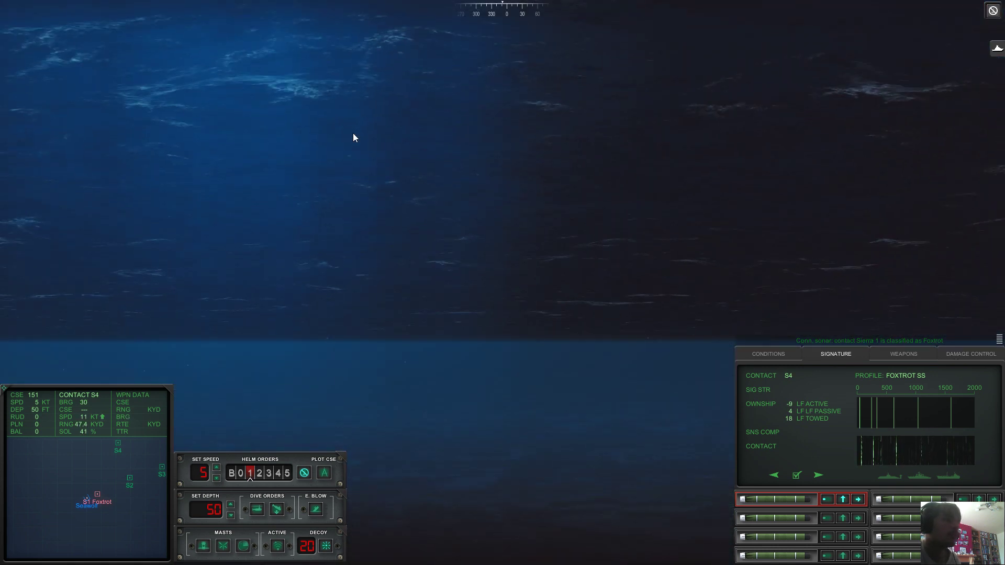
- Rise to 45 ft, raise the radar mast, and switch to the surface view
{"action": "left_click", "coordinate": [260, 508]}
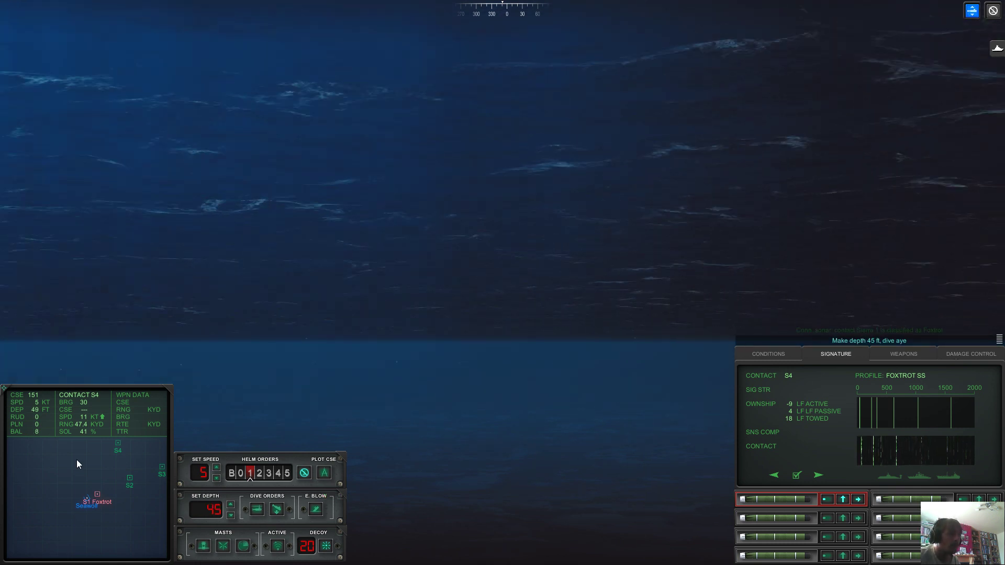
{"action": "mouse_move", "coordinate": [417, 338]}
{"action": "left_mouse_down"}
{"action": "mouse_move", "coordinate": [404, 366]}
{"action": "mouse_move", "coordinate": [541, 293]}
{"action": "mouse_move", "coordinate": [381, 446]}
{"action": "left_mouse_up"}
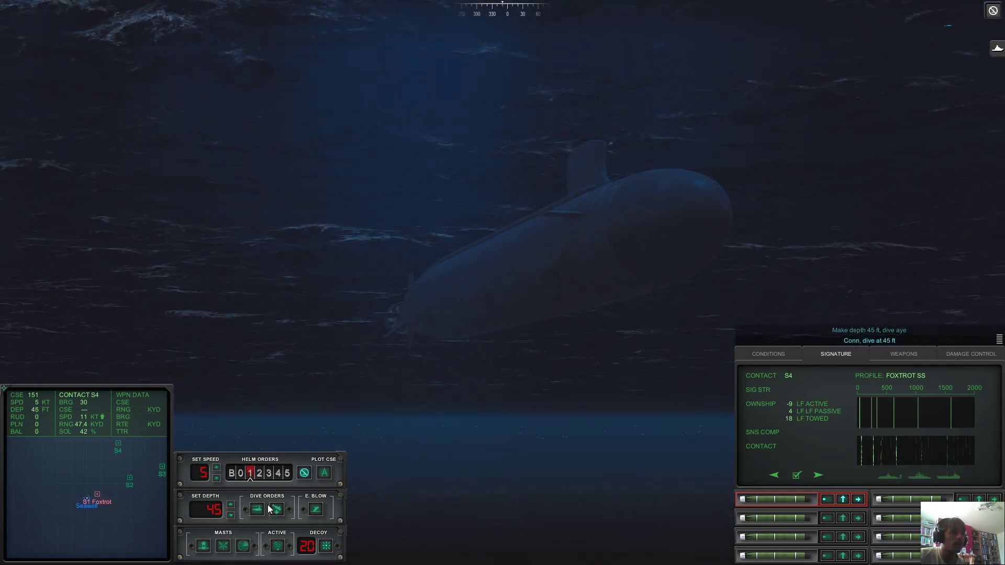
{"action": "left_click", "coordinate": [244, 546]}
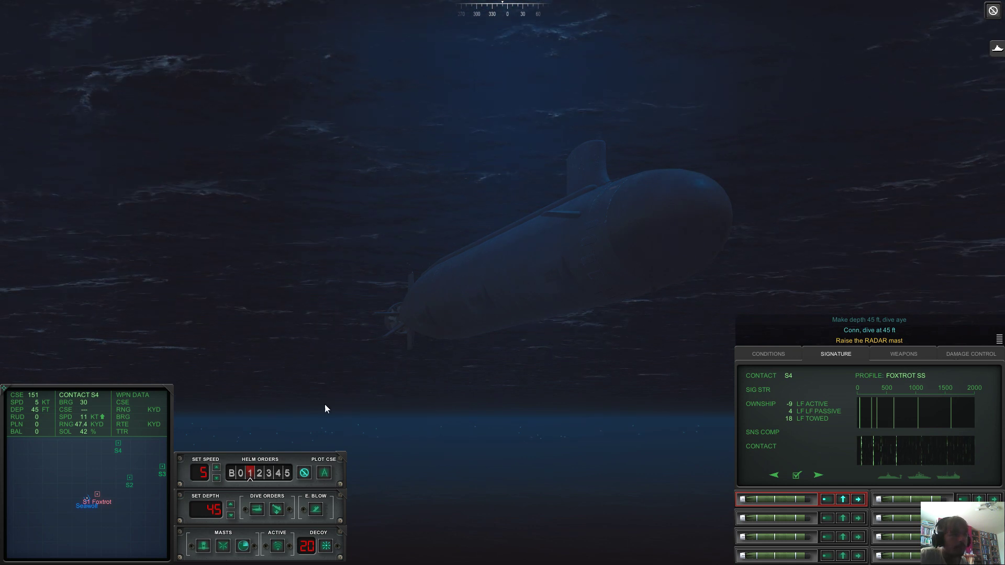
{"action": "key", "text": "Tab"}
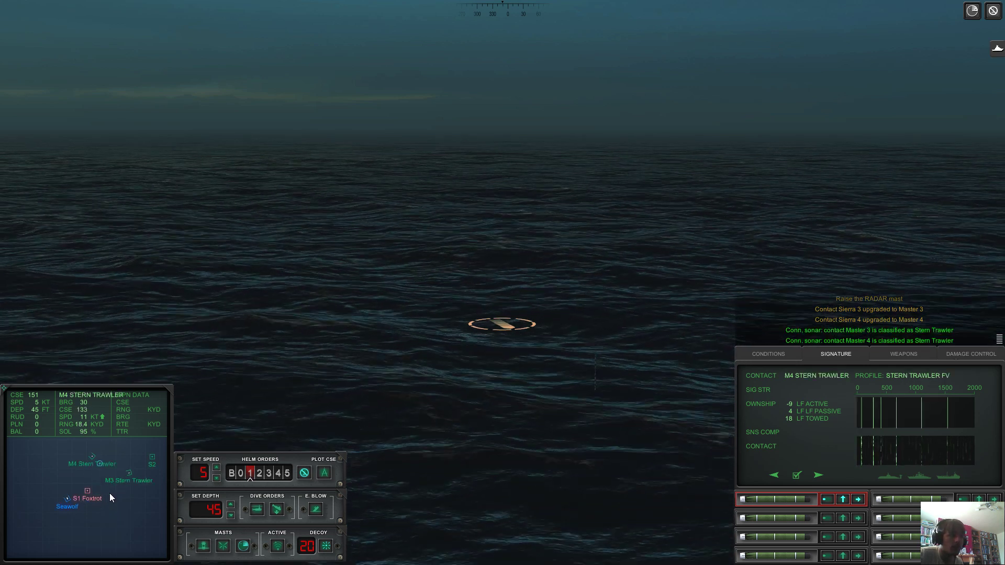
{"action": "scroll", "coordinate": [110, 494], "scroll_direction": "up", "scroll_amount": 2}
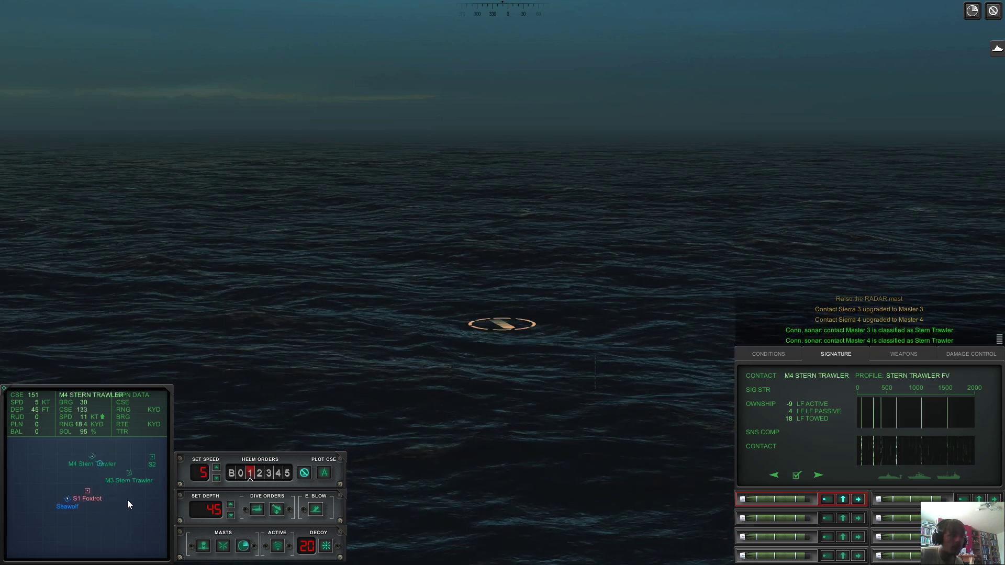
- Select S2 and step its signature comparison back through profiles to Galerna SSK
{"action": "left_click", "coordinate": [151, 458]}
{"action": "key", "text": "Tab"}
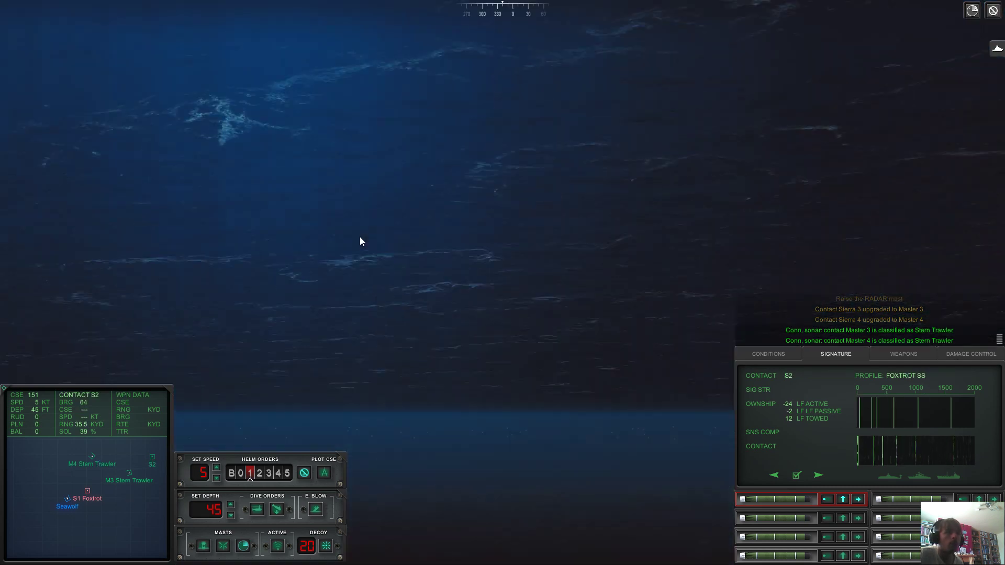
{"action": "key", "text": "Tab"}
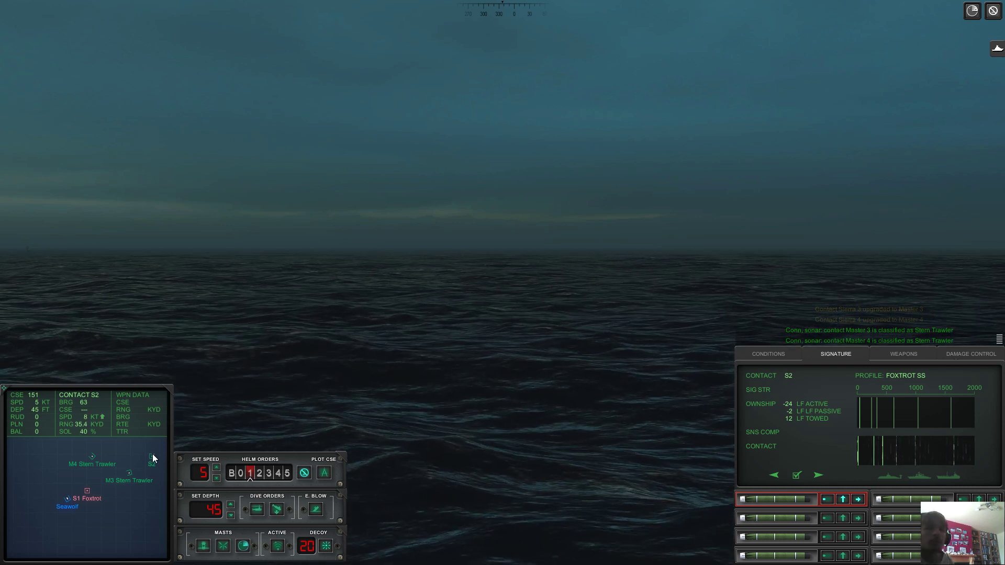
{"action": "left_click", "coordinate": [820, 475]}
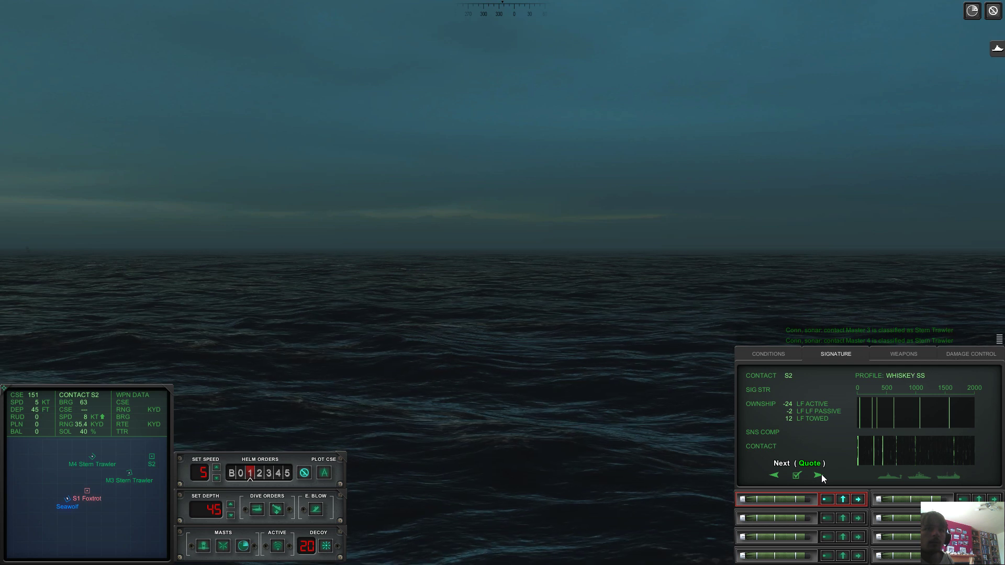
{"action": "left_click", "coordinate": [778, 474]}
{"action": "left_click", "coordinate": [778, 473]}
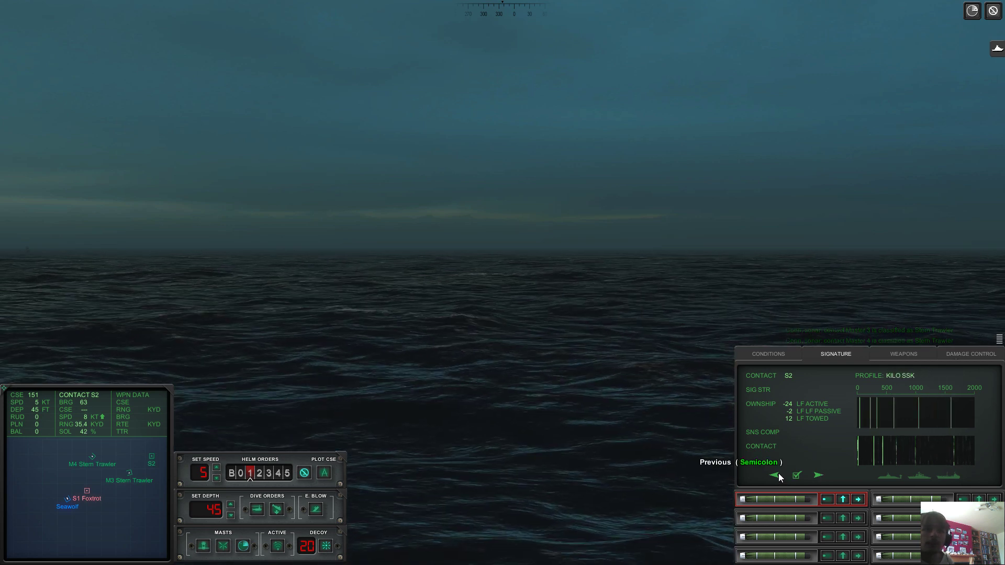
{"action": "left_click", "coordinate": [778, 473]}
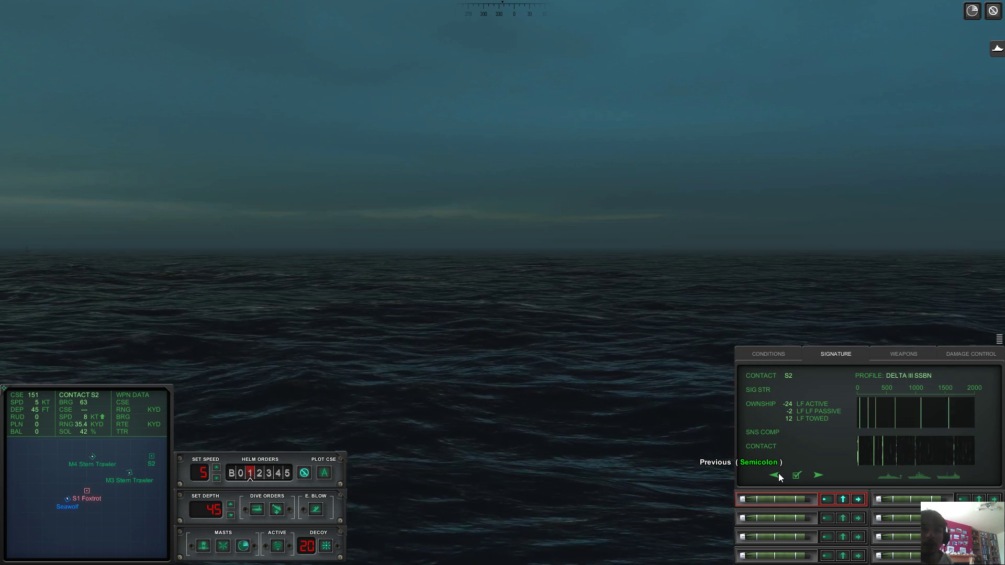
{"action": "left_click", "coordinate": [779, 474]}
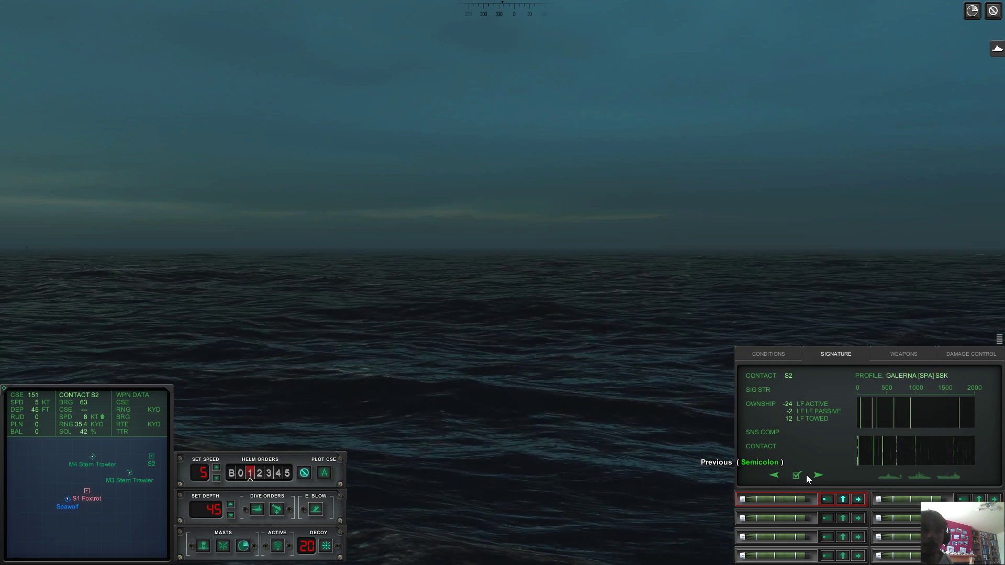
- Target Foxtrot S1, order 100 ft depth, and fire a torpedo from tube 1
{"action": "left_click", "coordinate": [98, 490]}
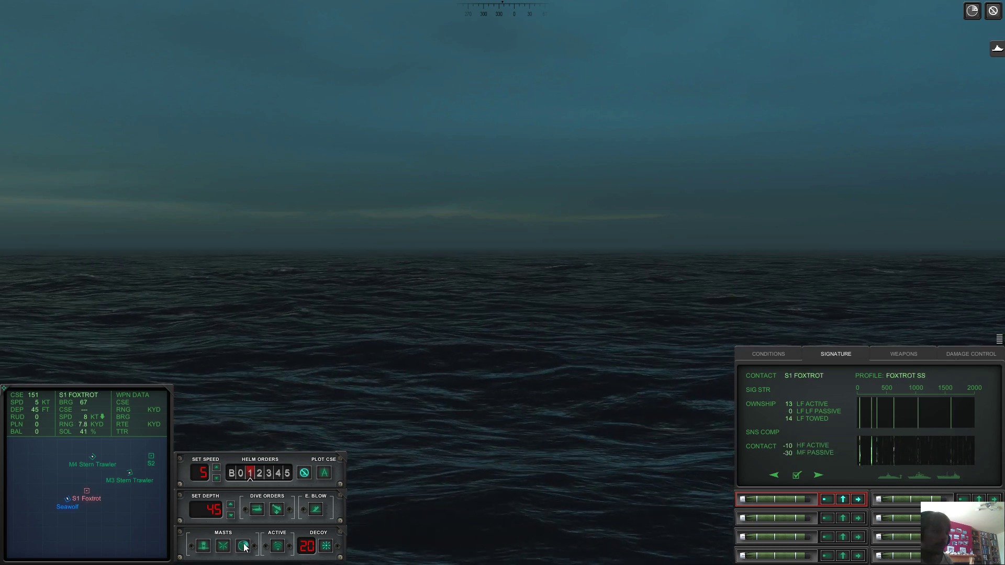
{"action": "left_click", "coordinate": [232, 517]}
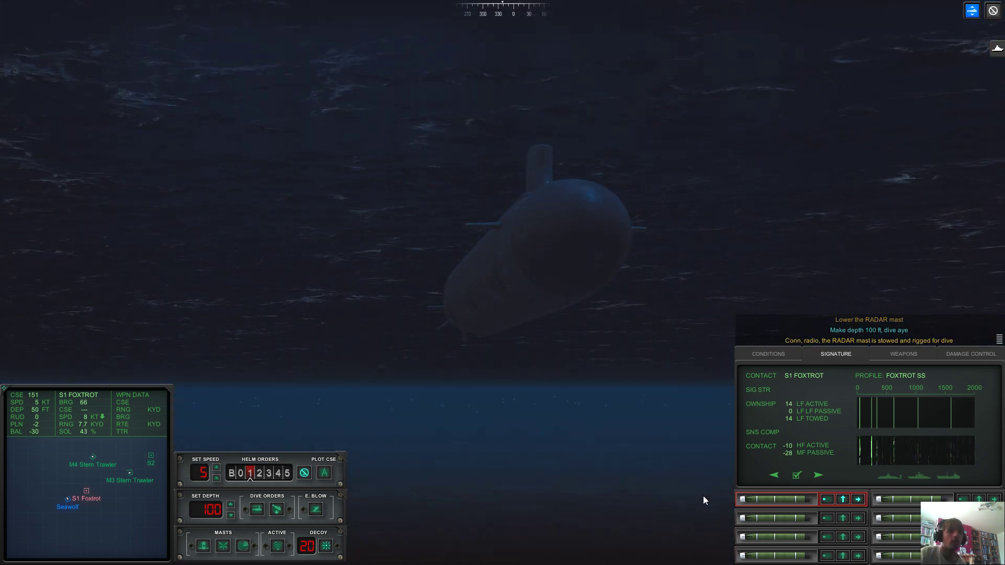
{"action": "left_click", "coordinate": [82, 493]}
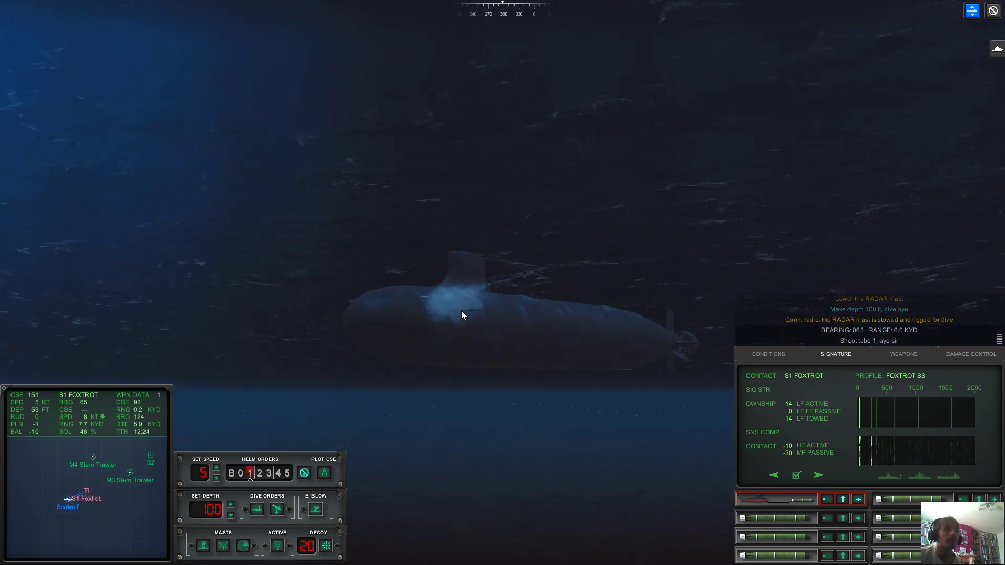
{"action": "left_click", "coordinate": [903, 354]}
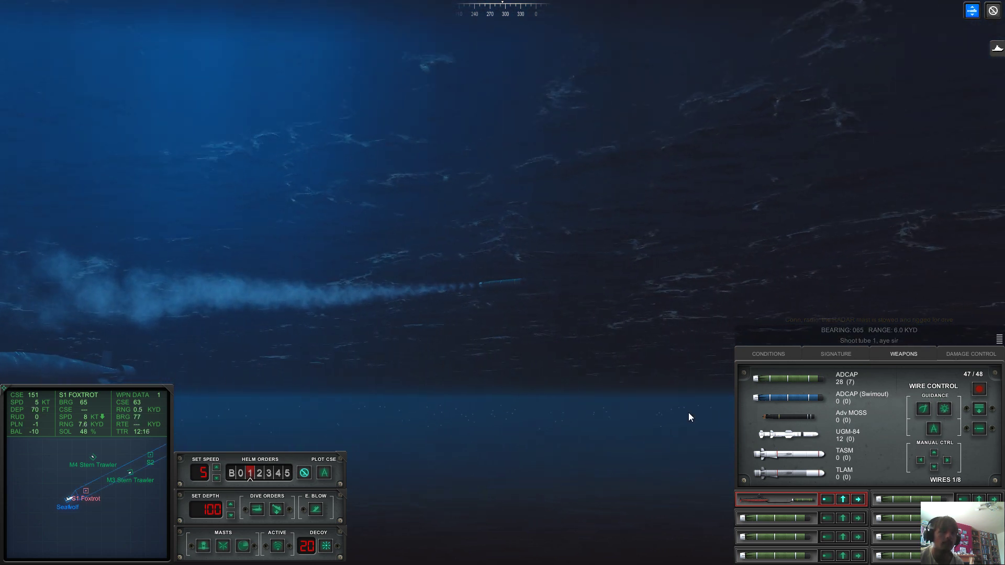
- Come left to course 068 while orbiting the camera to follow the torpedo
{"action": "mouse_move", "coordinate": [595, 388]}
{"action": "left_mouse_down"}
{"action": "mouse_move", "coordinate": [453, 400]}
{"action": "mouse_move", "coordinate": [480, 400]}
{"action": "left_mouse_up"}
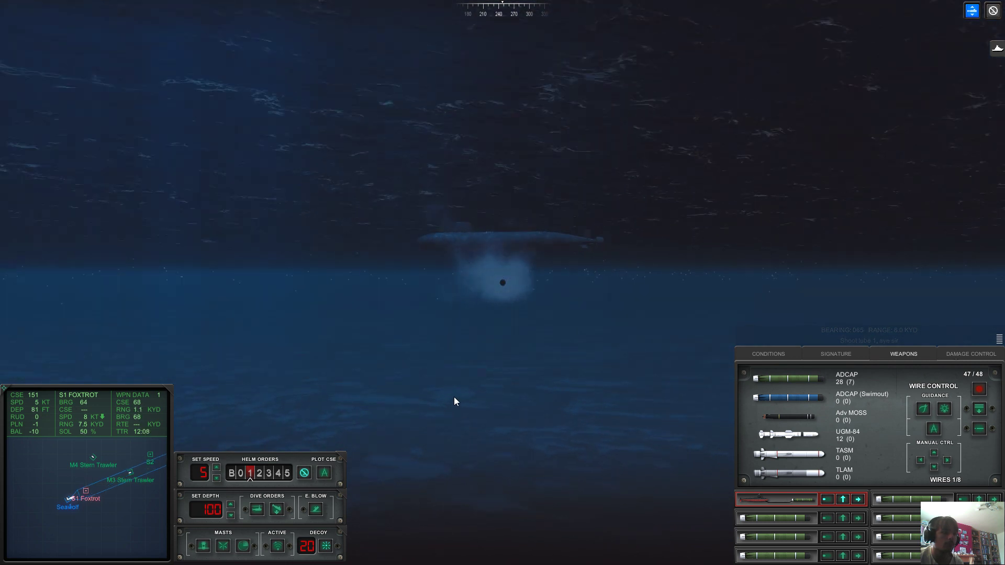
{"action": "left_click", "coordinate": [78, 498]}
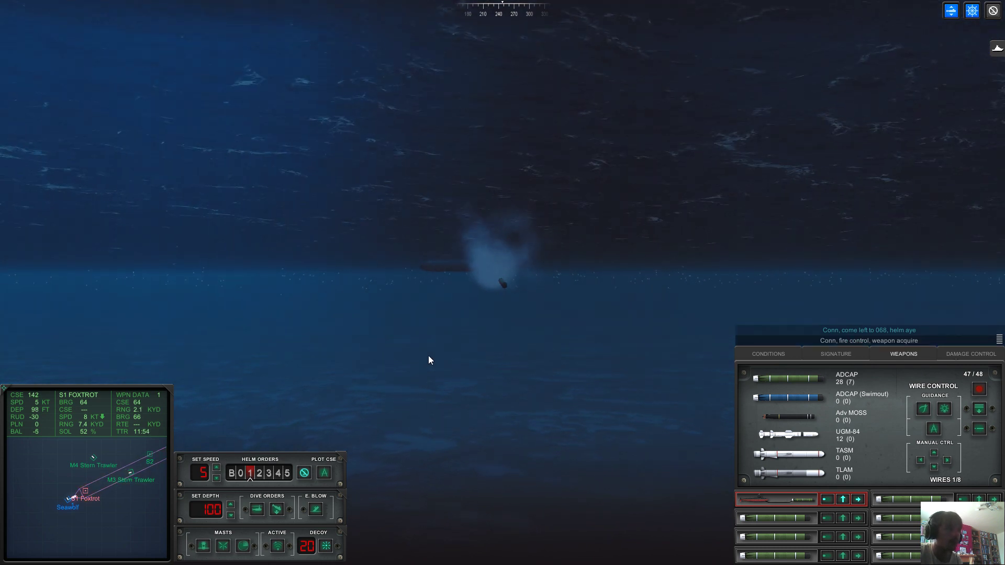
{"action": "mouse_move", "coordinate": [546, 356]}
{"action": "left_mouse_down"}
{"action": "mouse_move", "coordinate": [893, 398]}
{"action": "mouse_move", "coordinate": [784, 381]}
{"action": "mouse_move", "coordinate": [816, 380]}
{"action": "left_mouse_up"}
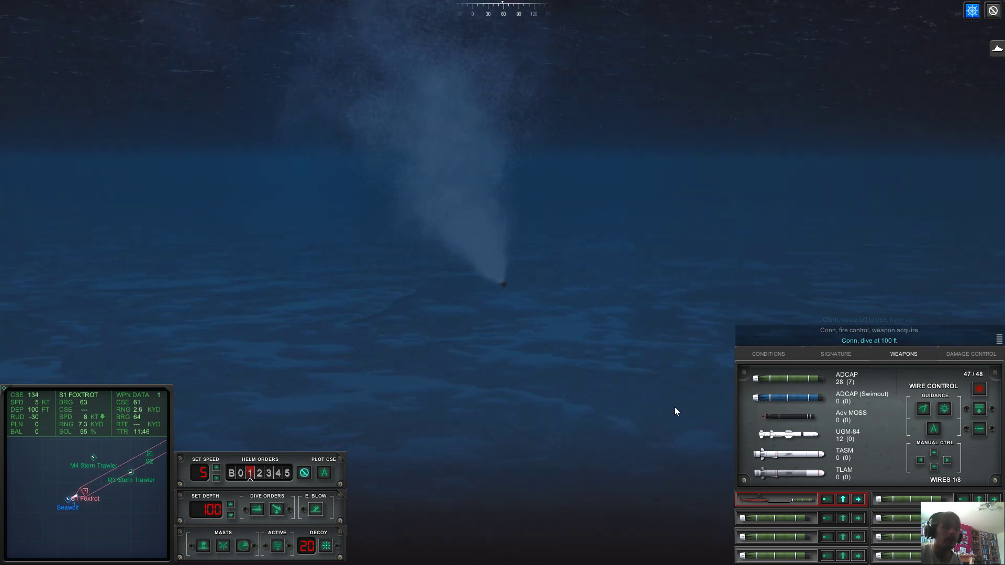
{"action": "left_click_drag", "start_coordinate": [660, 416], "coordinate": [615, 415]}
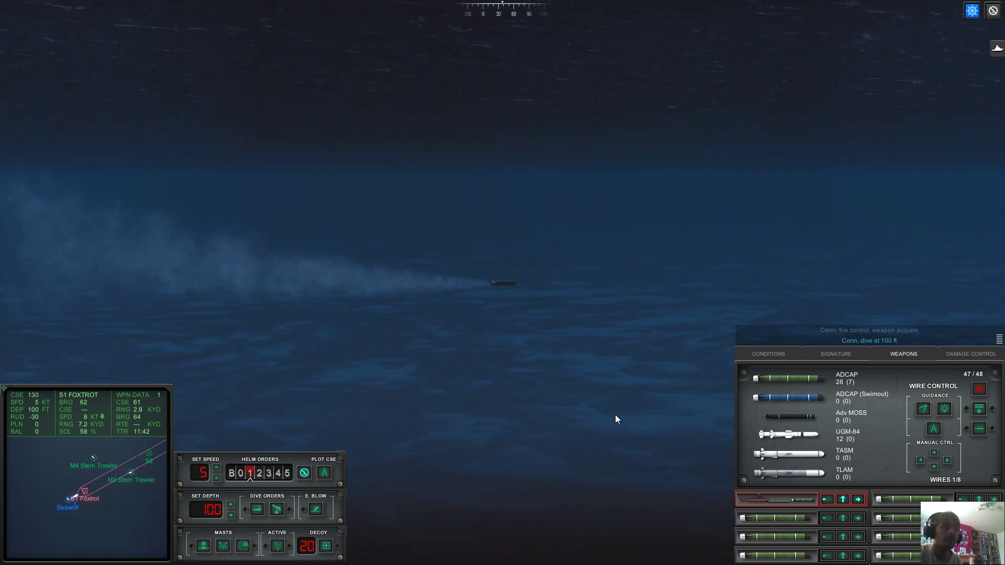
{"action": "mouse_move", "coordinate": [615, 415]}
{"action": "left_mouse_down"}
{"action": "mouse_move", "coordinate": [213, 395]}
{"action": "mouse_move", "coordinate": [237, 398]}
{"action": "left_mouse_up"}
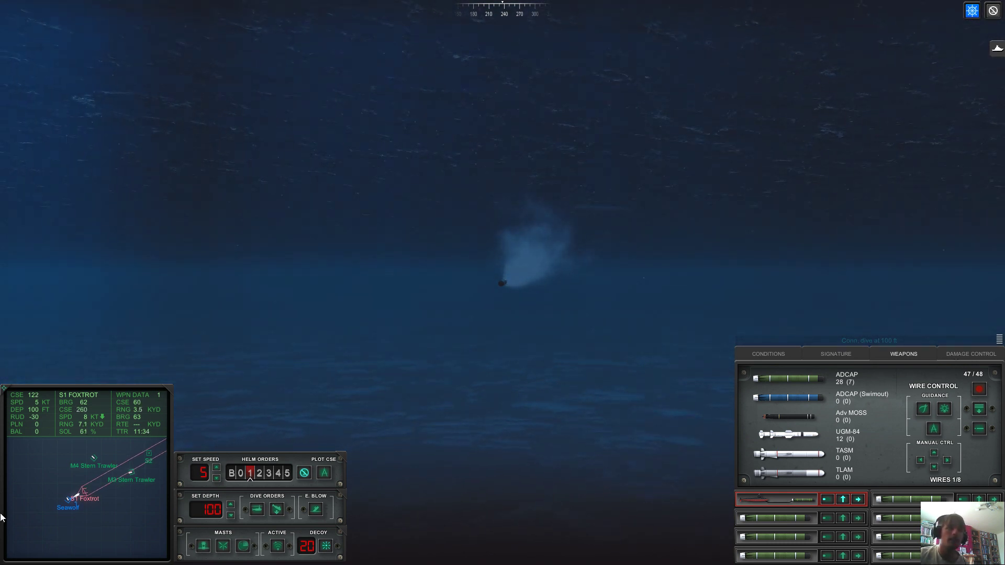
{"action": "left_click", "coordinate": [759, 353]}
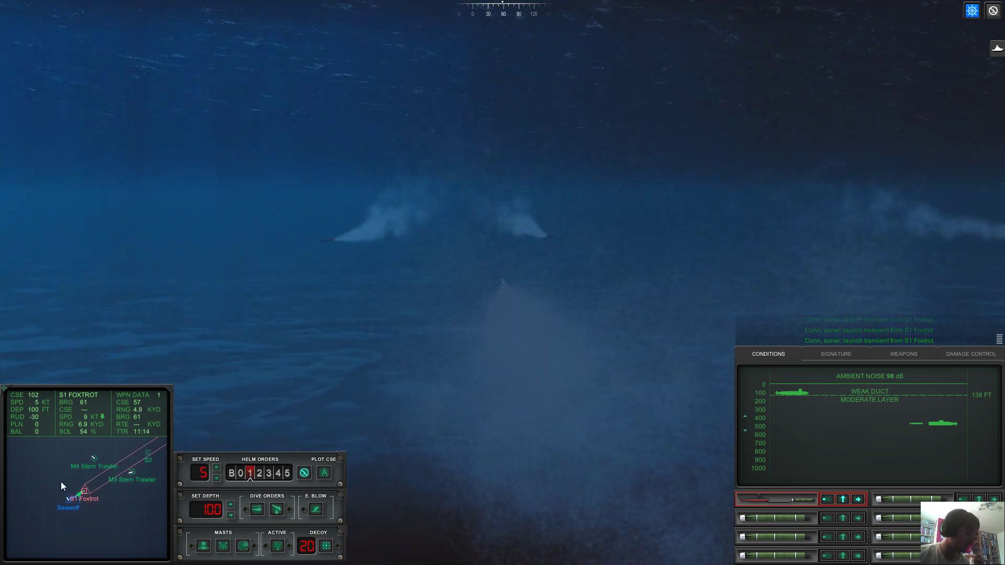
- Steer onto course 228, order a 1000 ft depth, and go to 35 knots
{"action": "left_click_drag", "start_coordinate": [70, 493], "coordinate": [57, 510]}
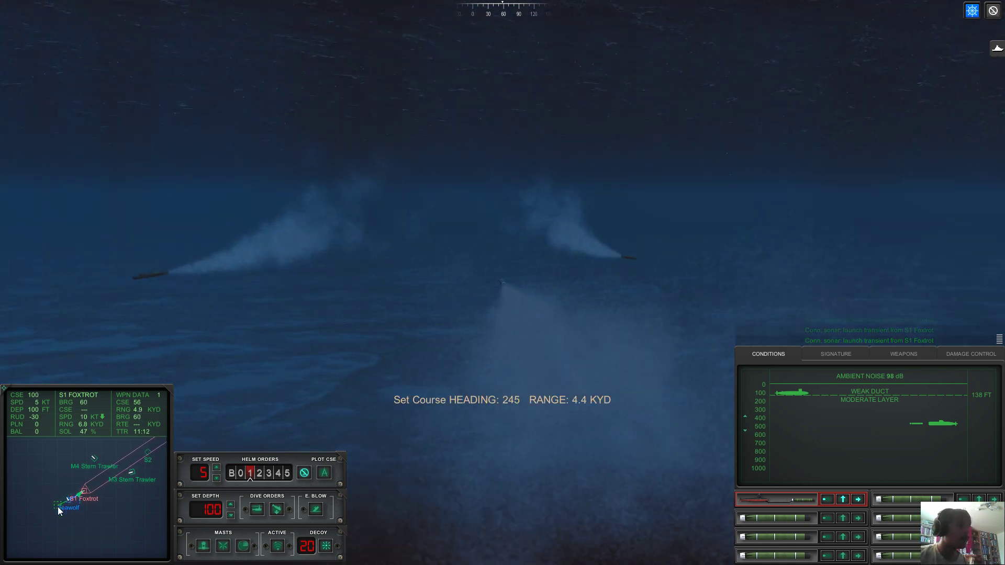
{"action": "left_click", "coordinate": [231, 514]}
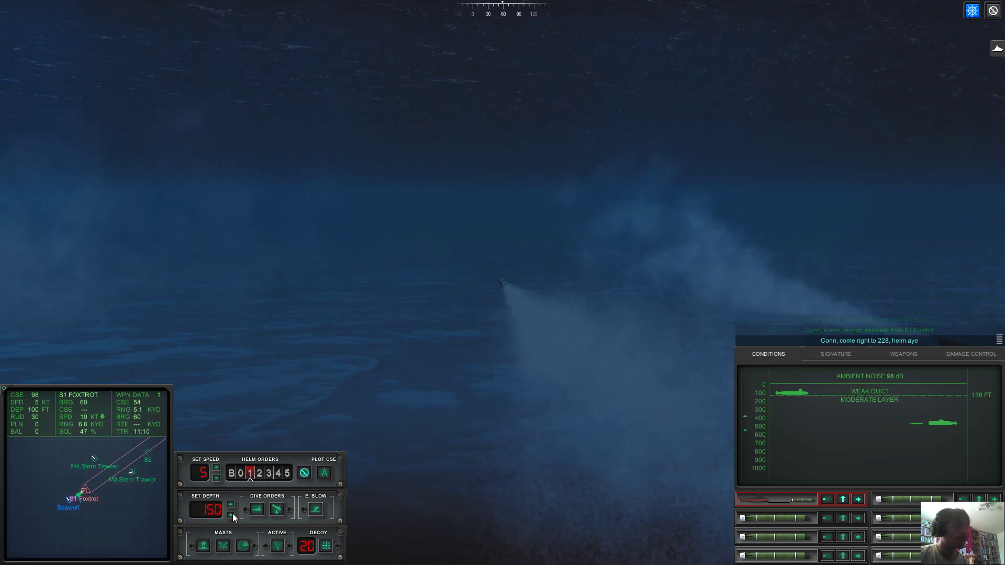
{"action": "left_click", "coordinate": [231, 514]}
{"action": "left_click", "coordinate": [231, 515]}
{"action": "left_click", "coordinate": [231, 515]}
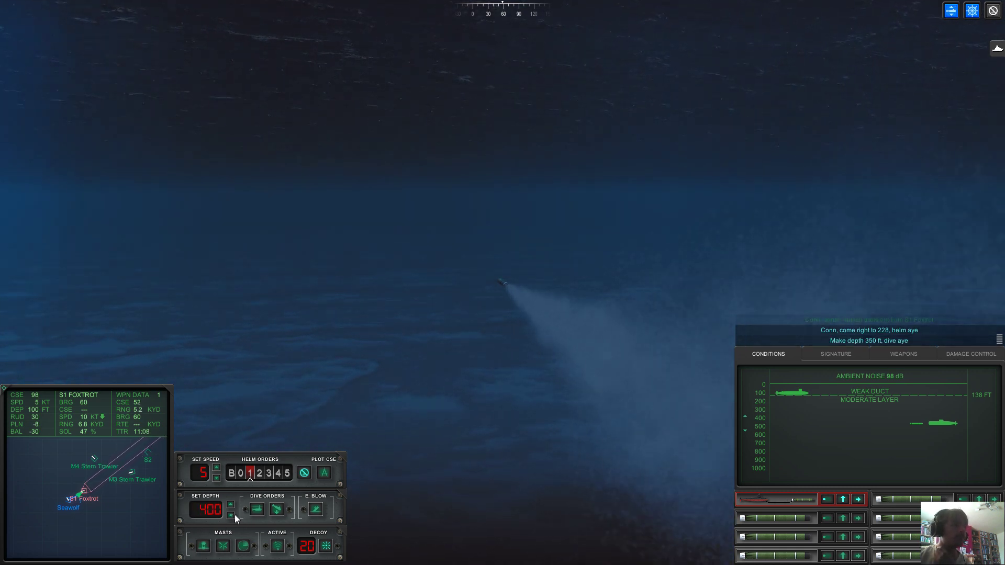
{"action": "left_click", "coordinate": [231, 515]}
{"action": "left_click", "coordinate": [233, 519]}
{"action": "left_click", "coordinate": [233, 518]}
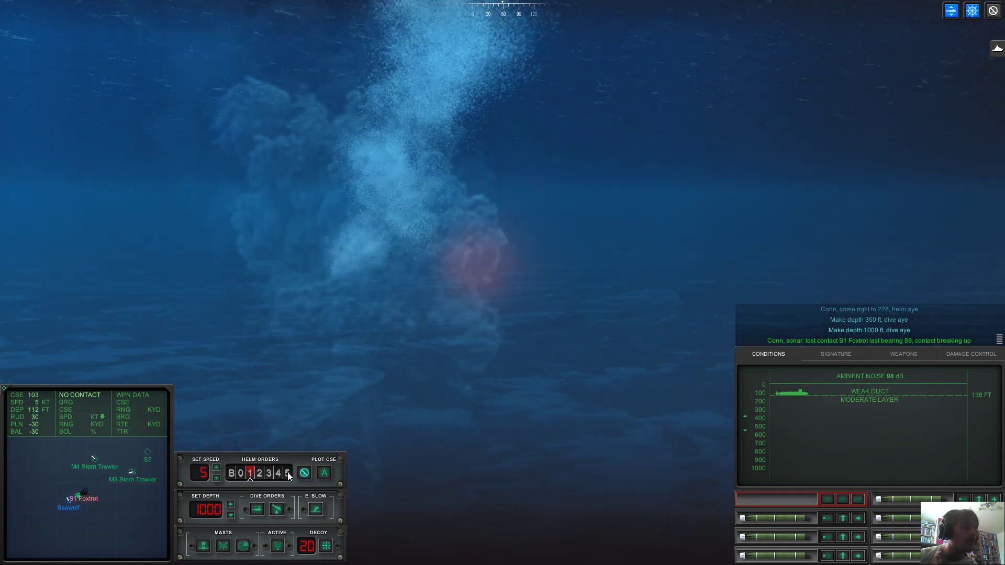
{"action": "left_click", "coordinate": [288, 472]}
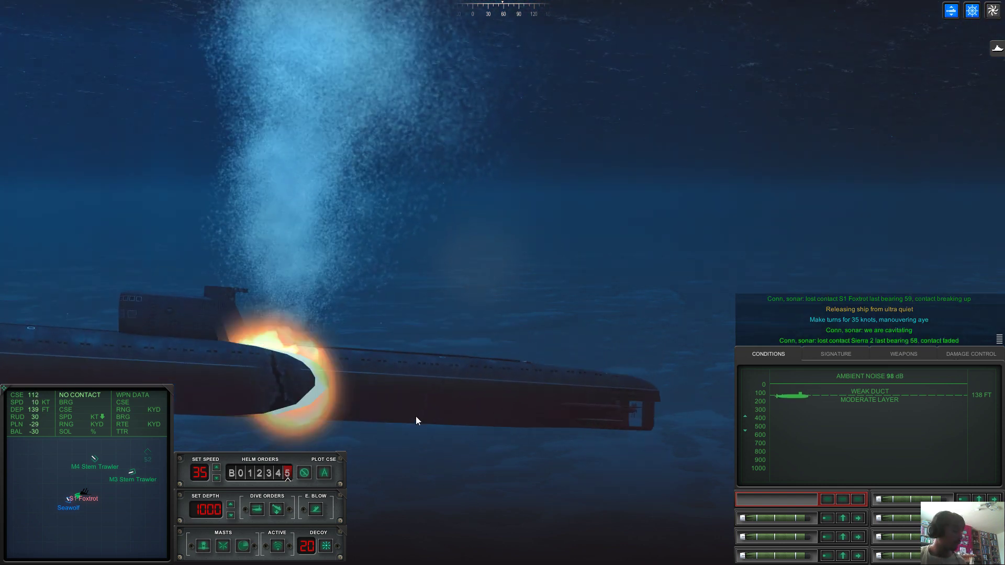
{"action": "scroll", "coordinate": [404, 406], "scroll_direction": "down", "scroll_amount": 5}
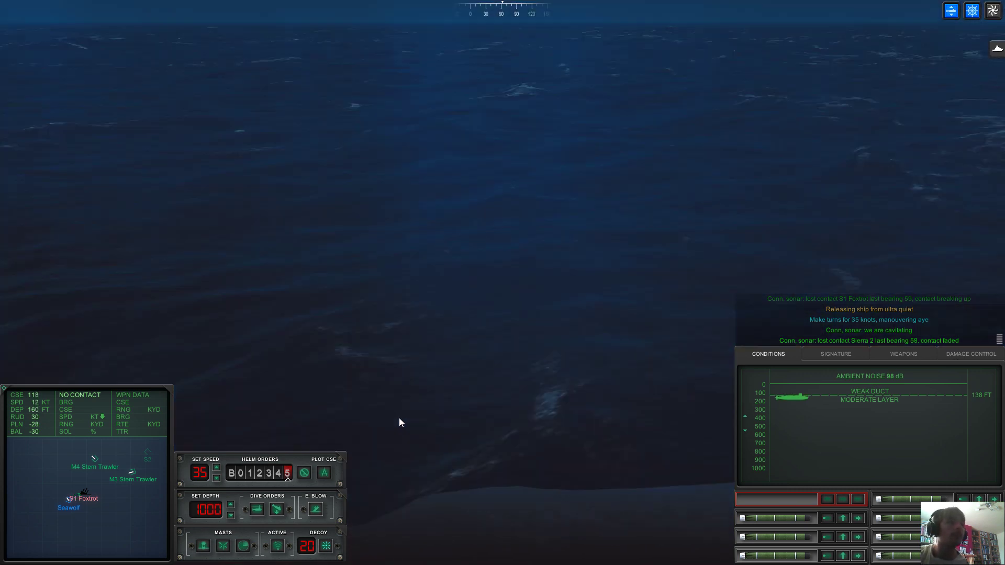
{"action": "scroll", "coordinate": [408, 412], "scroll_direction": "up", "scroll_amount": 5}
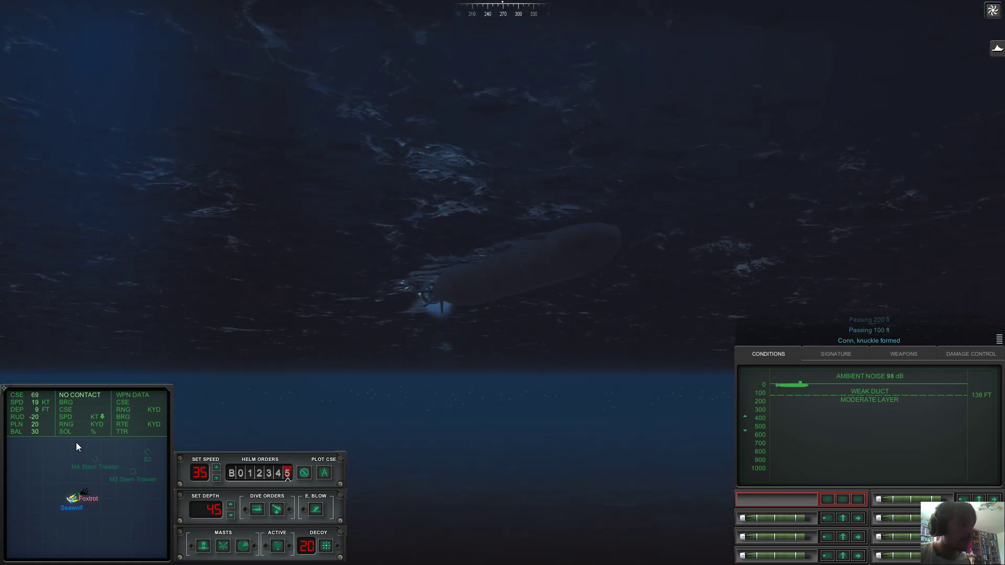
{"action": "scroll", "coordinate": [78, 495], "scroll_direction": "up", "scroll_amount": 5}
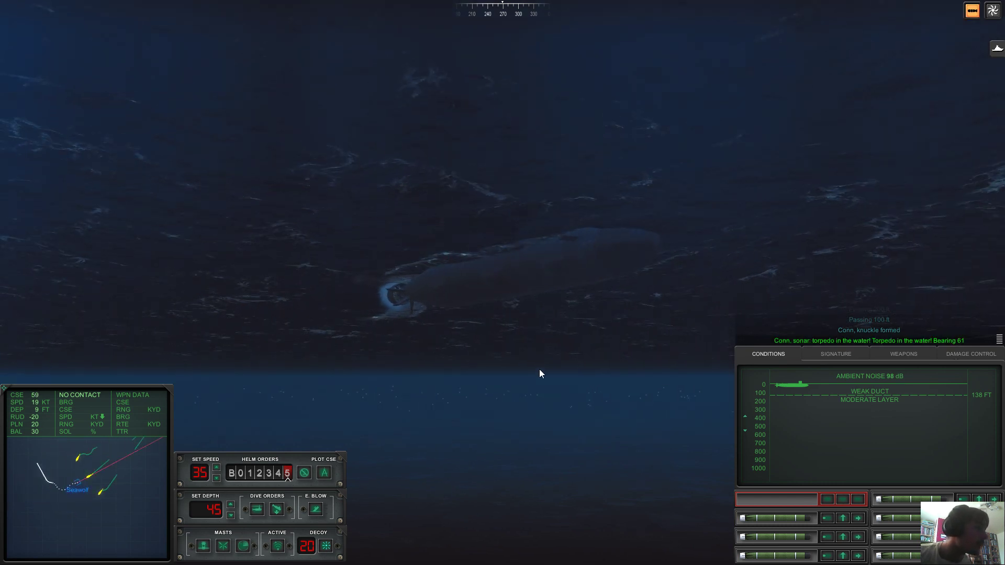
- Orbit the camera around the near-surface submarine
{"action": "mouse_move", "coordinate": [493, 388]}
{"action": "left_mouse_down"}
{"action": "mouse_move", "coordinate": [794, 372]}
{"action": "mouse_move", "coordinate": [703, 372]}
{"action": "mouse_move", "coordinate": [707, 357]}
{"action": "mouse_move", "coordinate": [763, 372]}
{"action": "mouse_move", "coordinate": [705, 418]}
{"action": "left_mouse_up"}
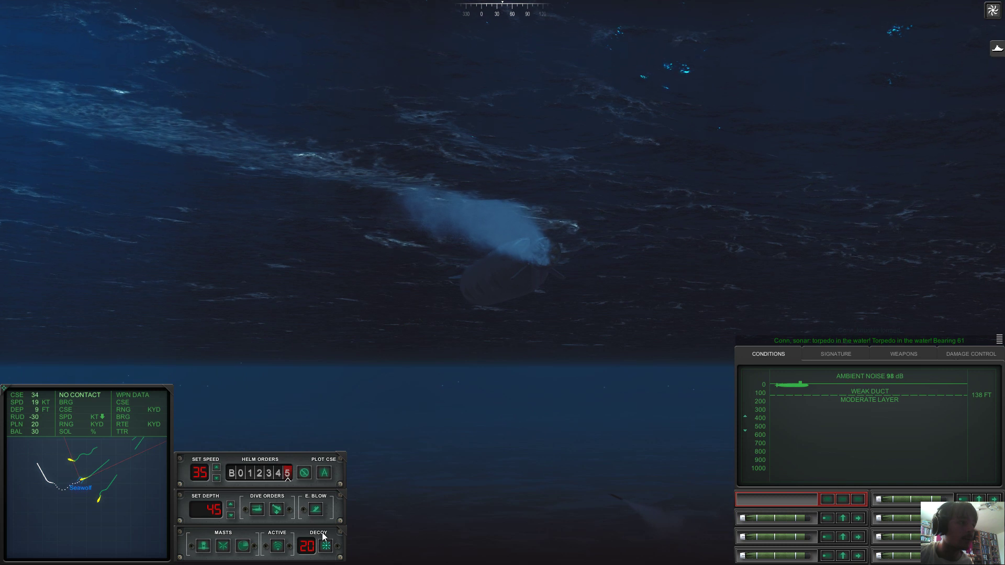
{"action": "left_click", "coordinate": [326, 546]}
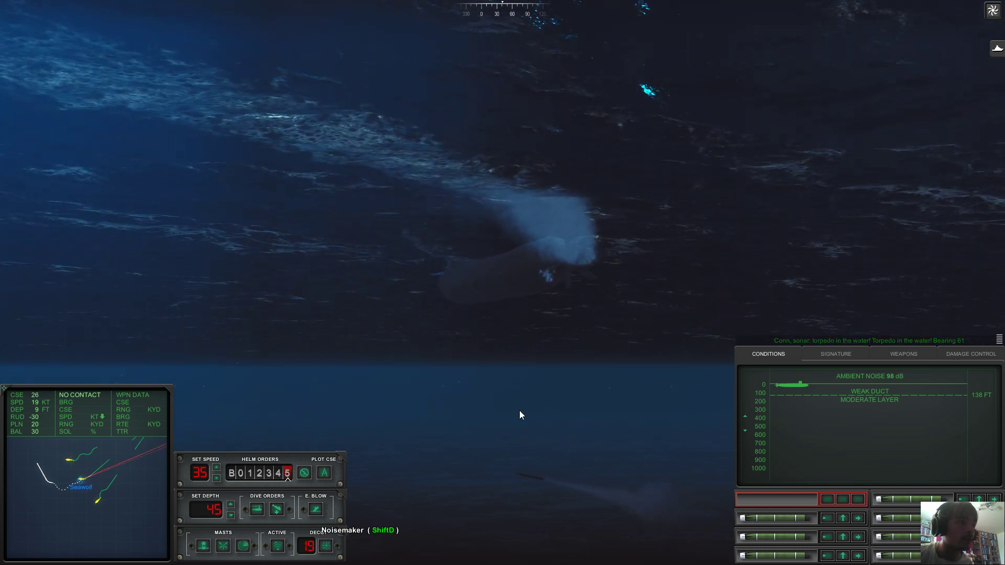
{"action": "mouse_move", "coordinate": [520, 411]}
{"action": "left_mouse_down"}
{"action": "mouse_move", "coordinate": [566, 333]}
{"action": "mouse_move", "coordinate": [470, 324]}
{"action": "left_mouse_up"}
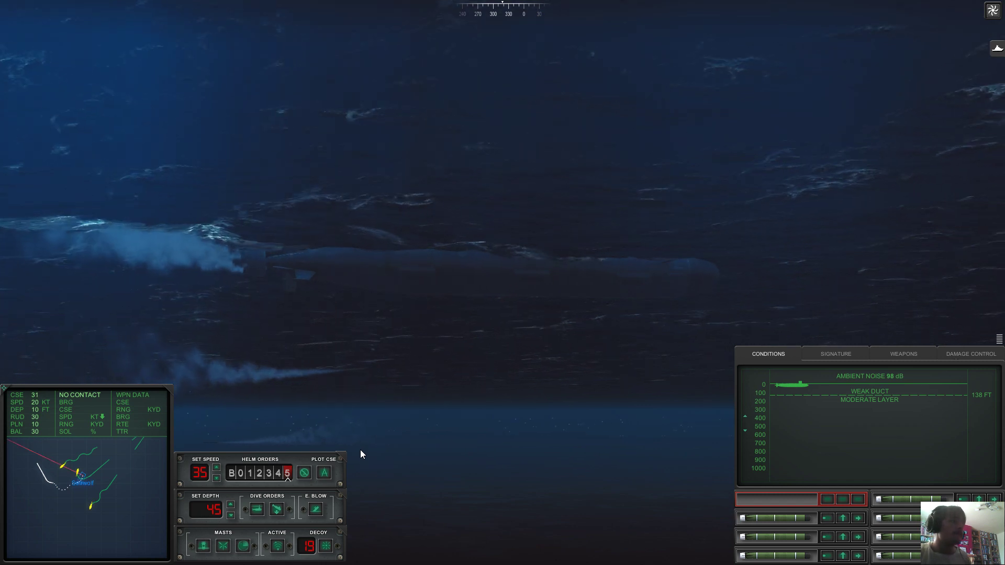
{"action": "mouse_move", "coordinate": [360, 450]}
{"action": "left_mouse_down"}
{"action": "mouse_move", "coordinate": [451, 433]}
{"action": "mouse_move", "coordinate": [482, 407]}
{"action": "mouse_move", "coordinate": [445, 413]}
{"action": "left_mouse_up"}
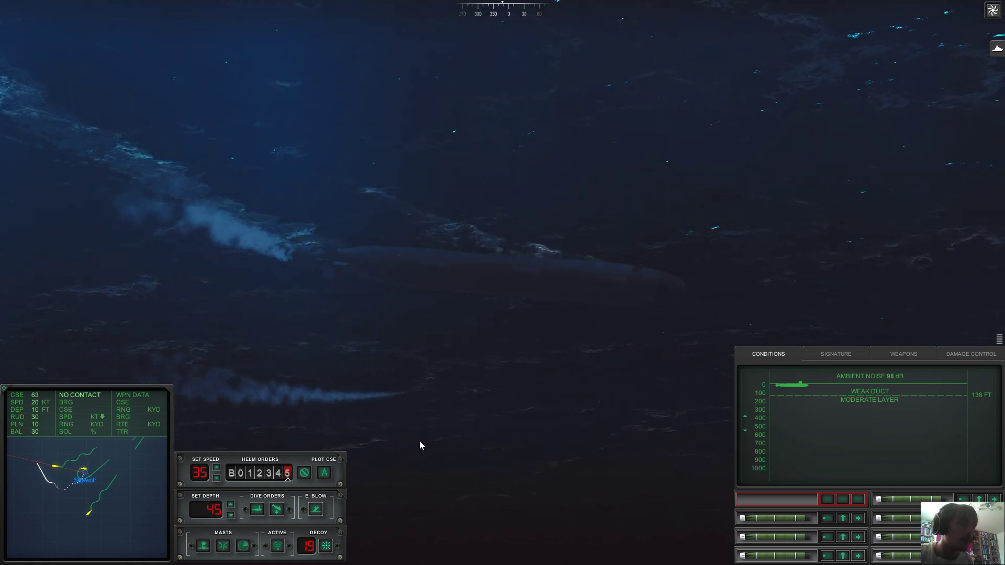
{"action": "left_click_drag", "start_coordinate": [489, 404], "coordinate": [482, 365]}
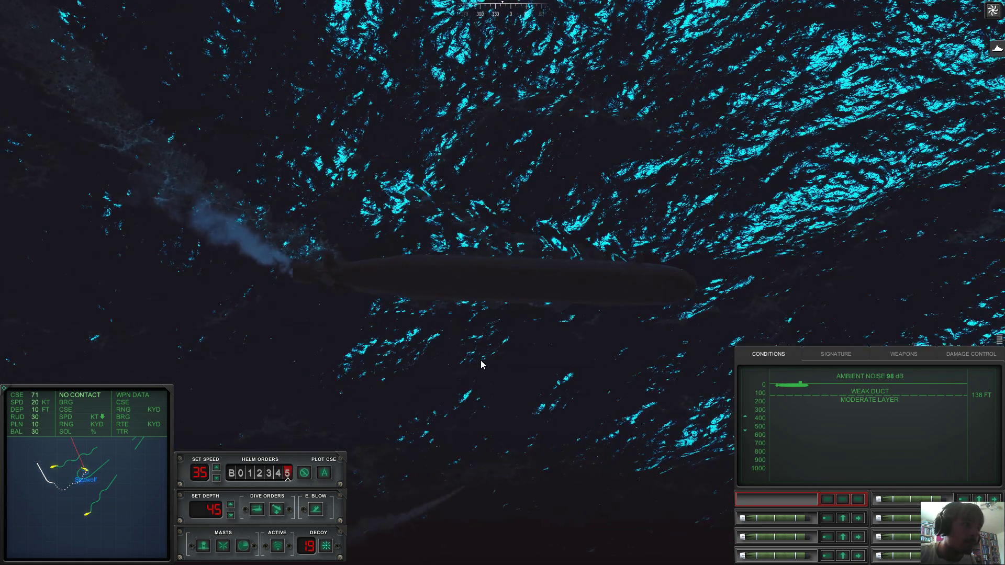
- Order an emergency back-down, send repair crews to the reactor, then resume play
{"action": "left_click", "coordinate": [232, 473]}
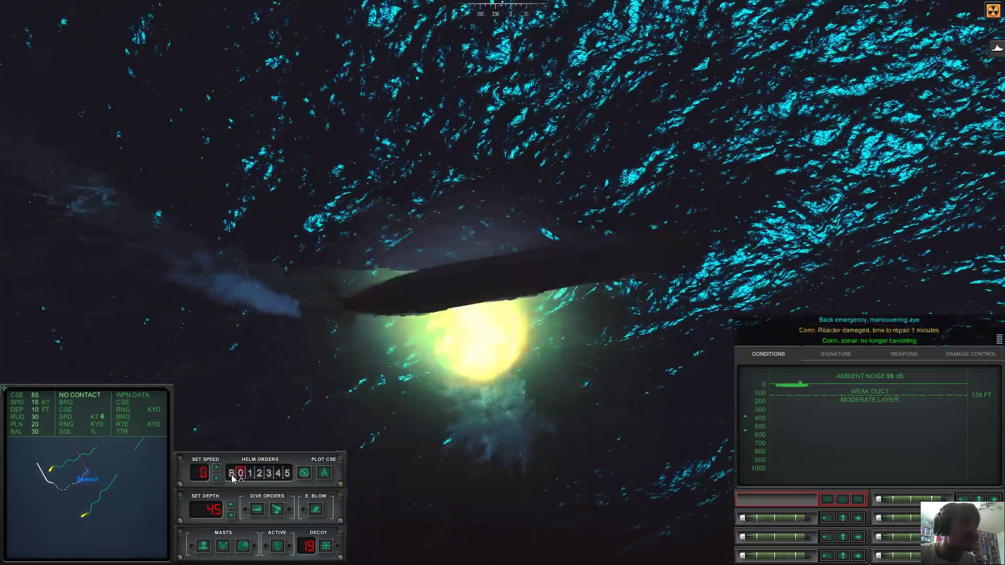
{"action": "left_click", "coordinate": [971, 354]}
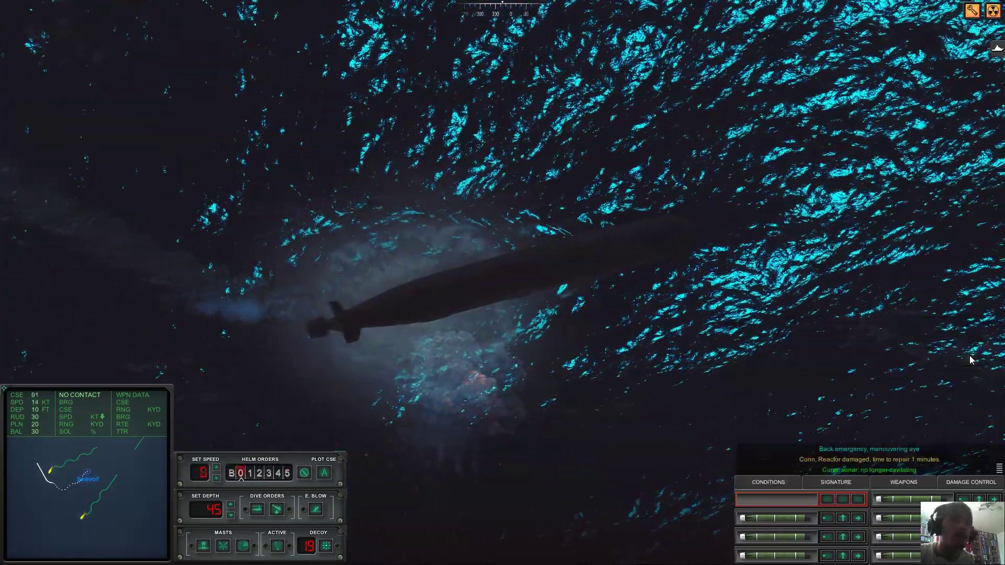
{"action": "left_click", "coordinate": [971, 482]}
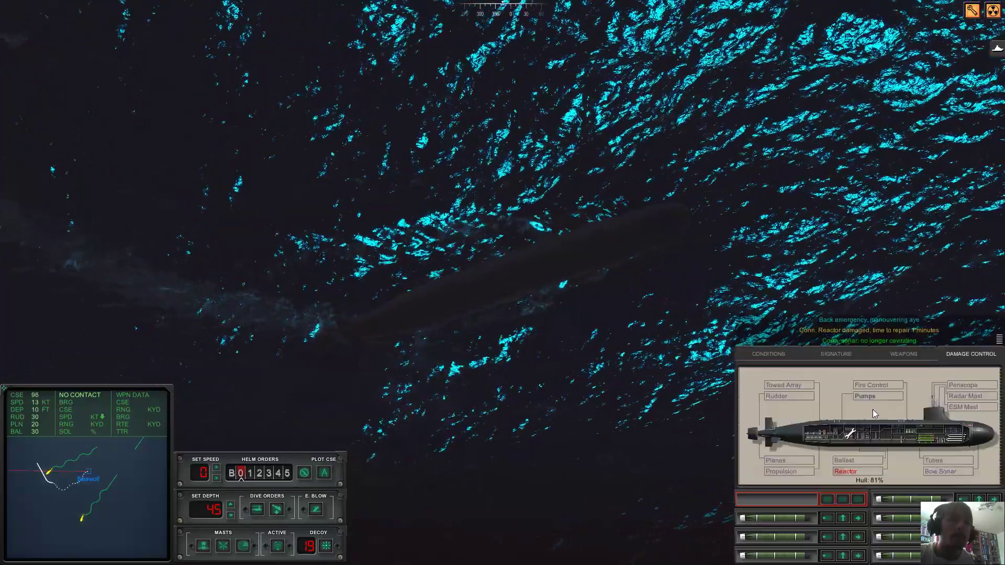
{"action": "left_click", "coordinate": [860, 470]}
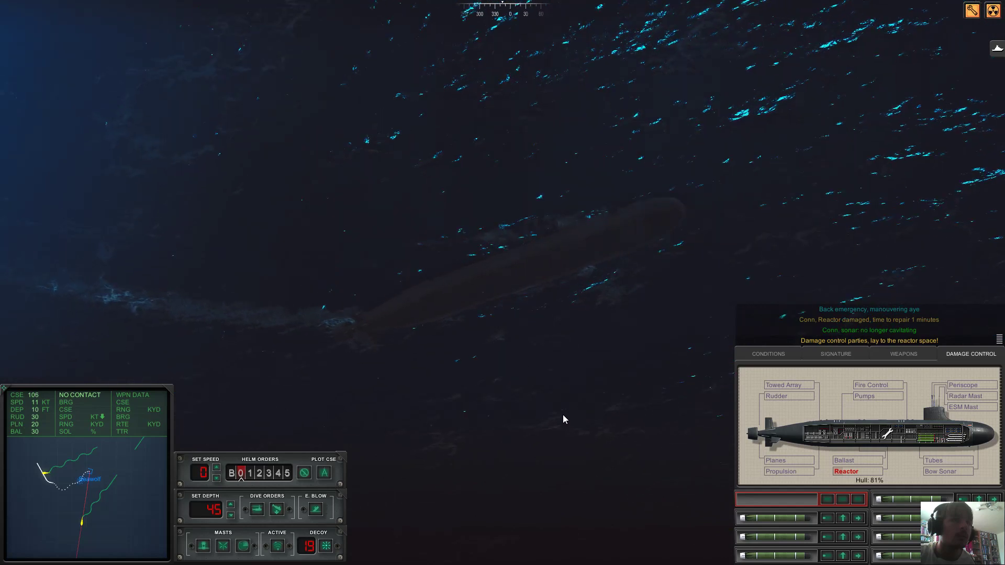
{"action": "left_click_drag", "start_coordinate": [530, 428], "coordinate": [485, 422]}
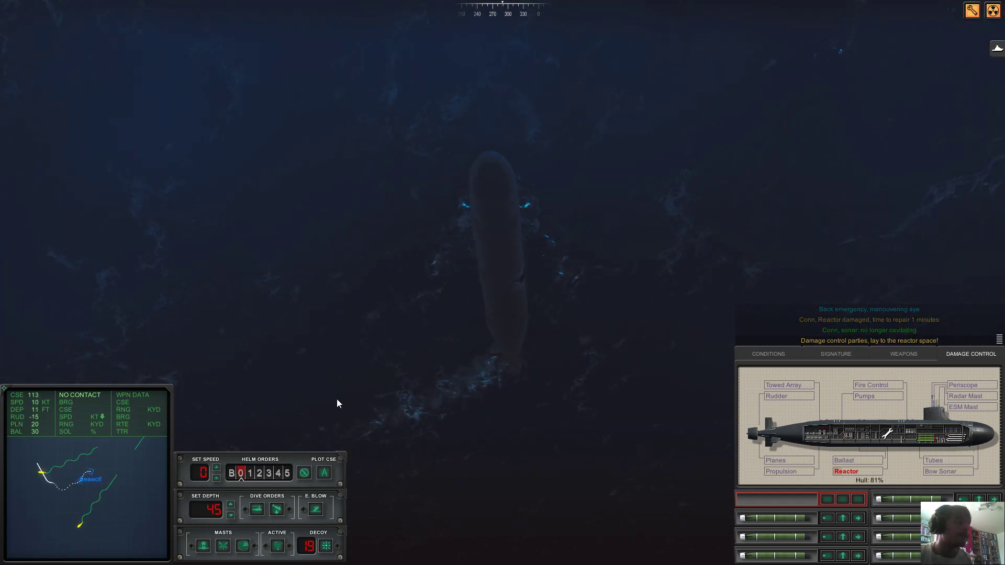
{"action": "key", "text": "Escape"}
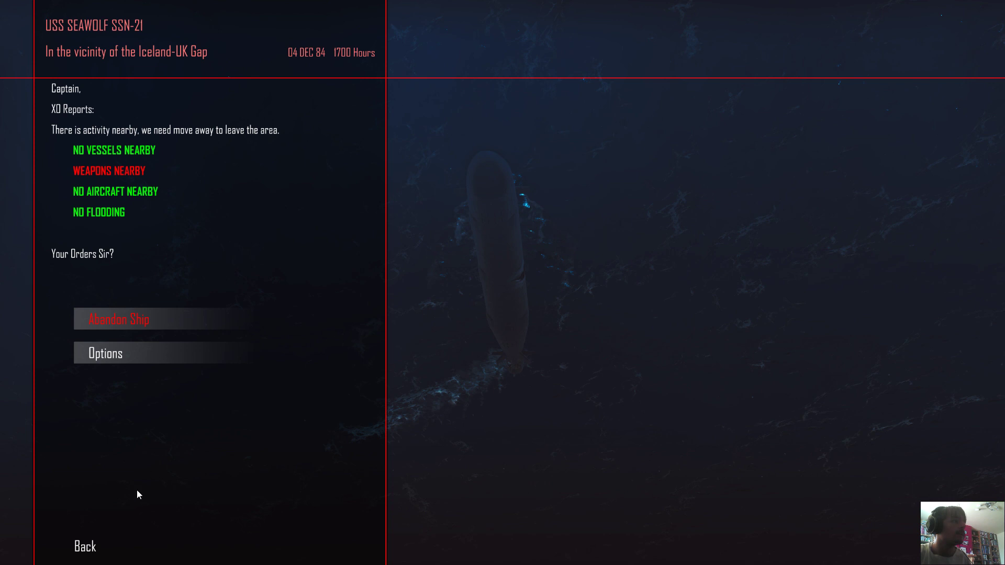
{"action": "left_click", "coordinate": [91, 546]}
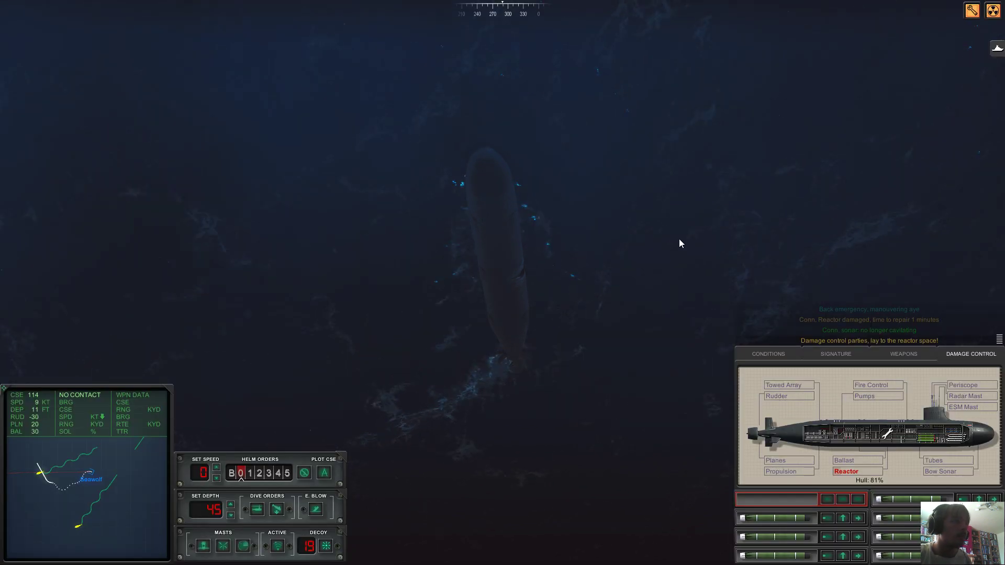
{"action": "left_click_drag", "start_coordinate": [680, 243], "coordinate": [910, 294]}
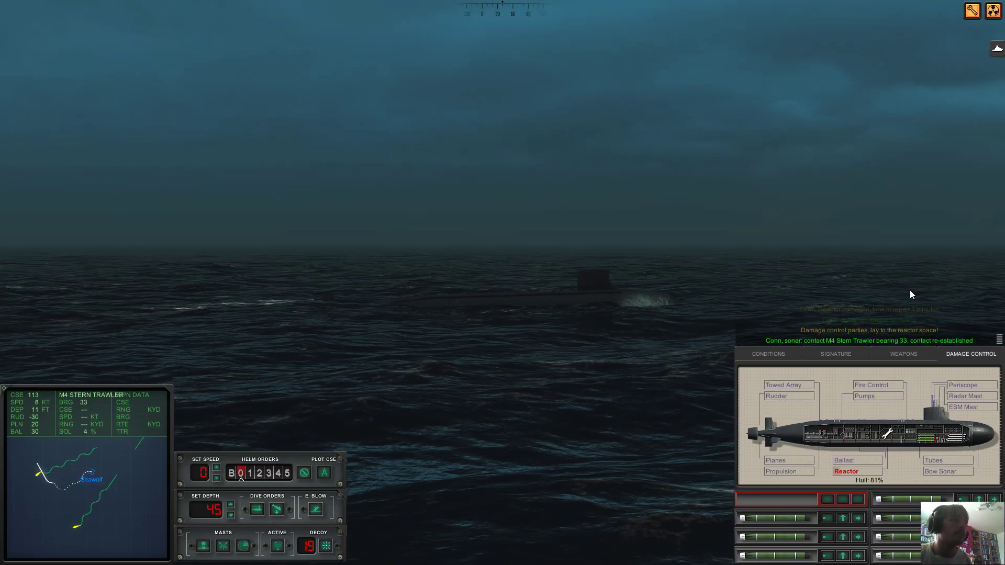
- Select contact S2, raise the radar mast, then cycle the external camera views with F2
{"action": "left_click_drag", "start_coordinate": [910, 294], "coordinate": [703, 295]}
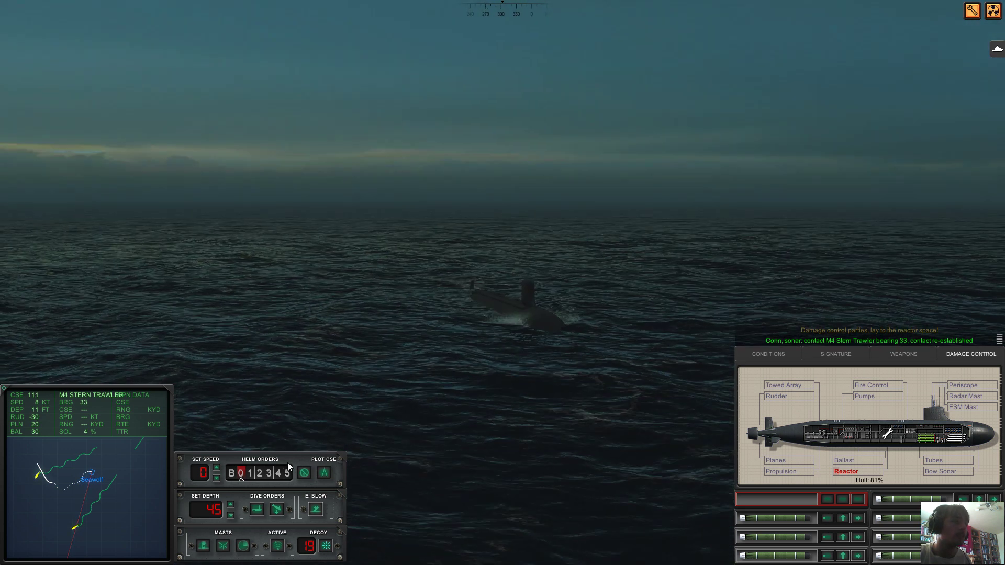
{"action": "mouse_move", "coordinate": [545, 302]}
{"action": "left_mouse_down"}
{"action": "mouse_move", "coordinate": [506, 342]}
{"action": "mouse_move", "coordinate": [439, 286]}
{"action": "left_mouse_up"}
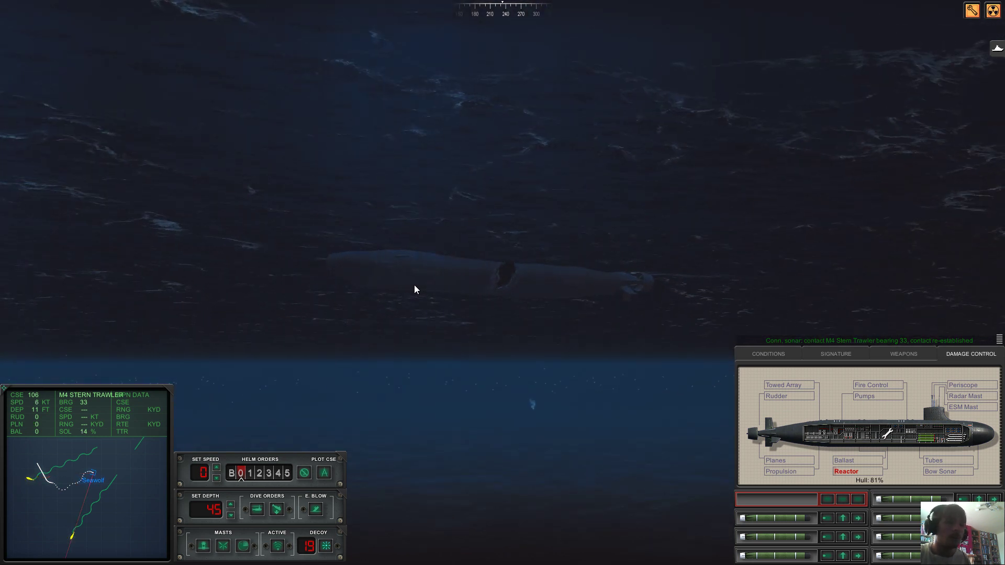
{"action": "scroll", "coordinate": [115, 483], "scroll_direction": "down", "scroll_amount": 3}
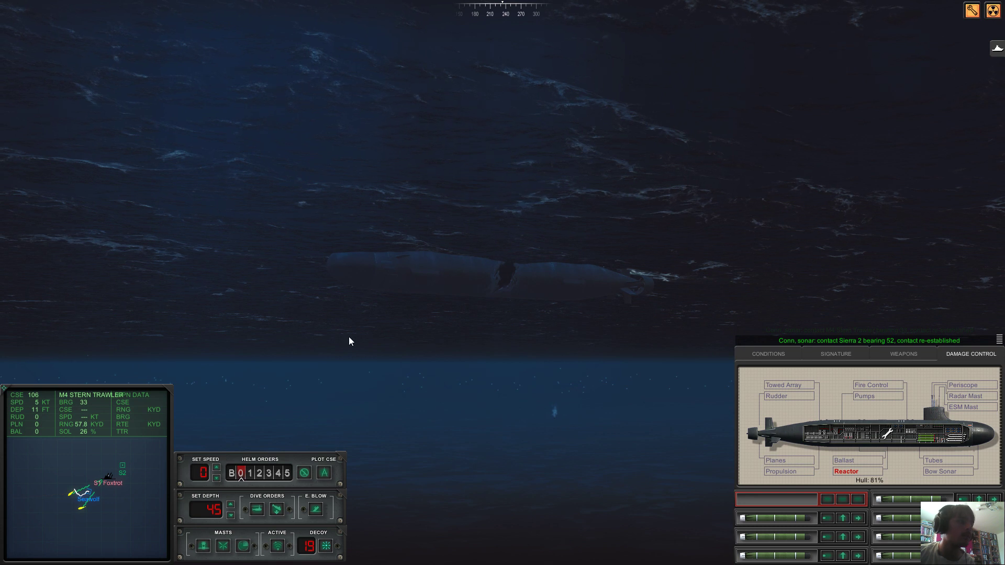
{"action": "left_click", "coordinate": [123, 466]}
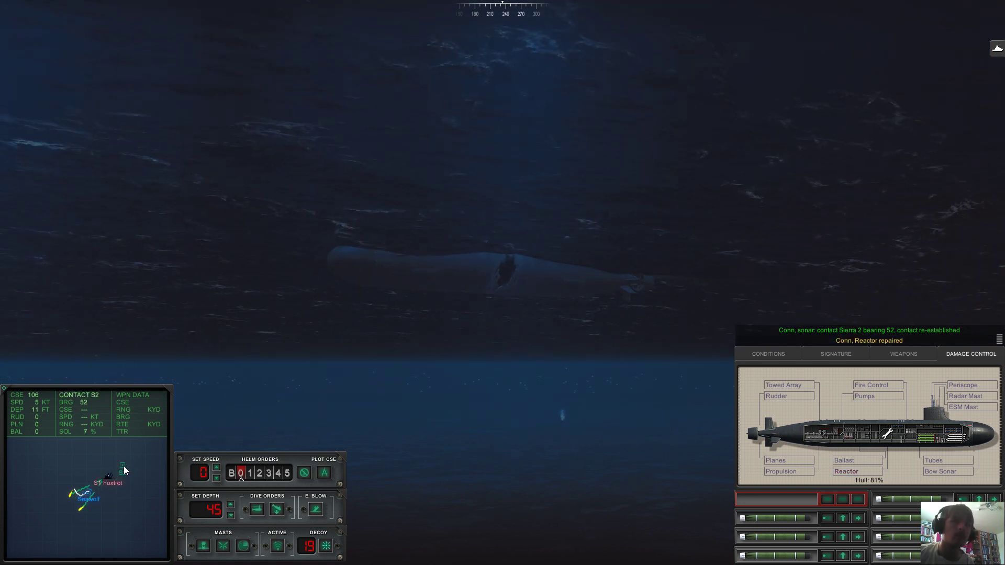
{"action": "left_click", "coordinate": [250, 547]}
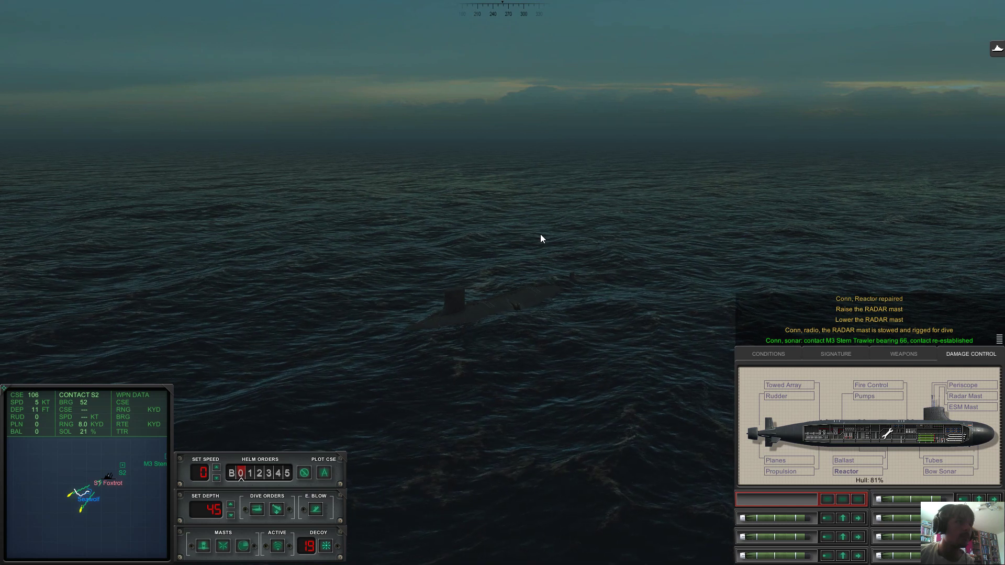
{"action": "mouse_move", "coordinate": [540, 234]}
{"action": "left_mouse_down"}
{"action": "mouse_move", "coordinate": [571, 226]}
{"action": "mouse_move", "coordinate": [309, 333]}
{"action": "left_mouse_up"}
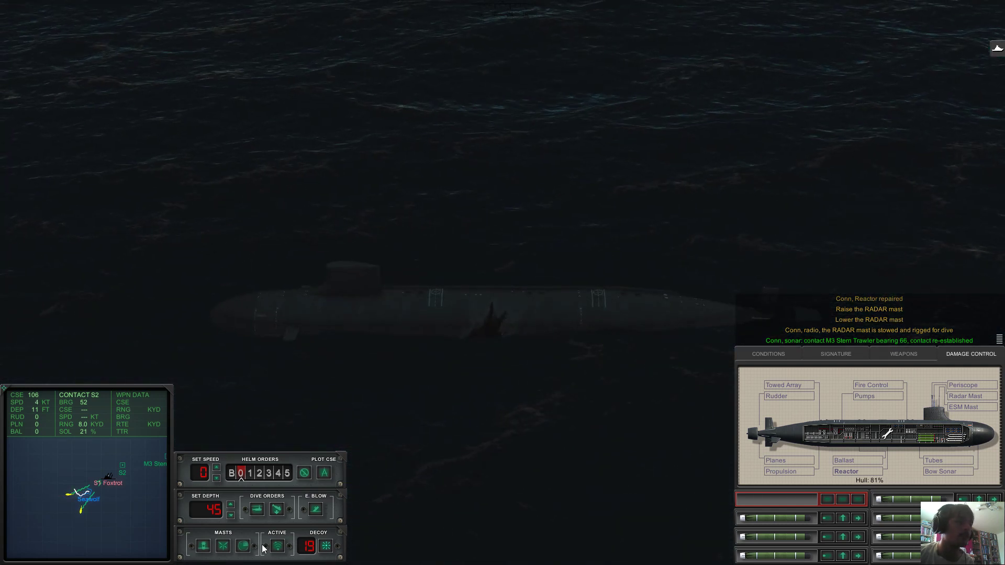
{"action": "left_click", "coordinate": [244, 548]}
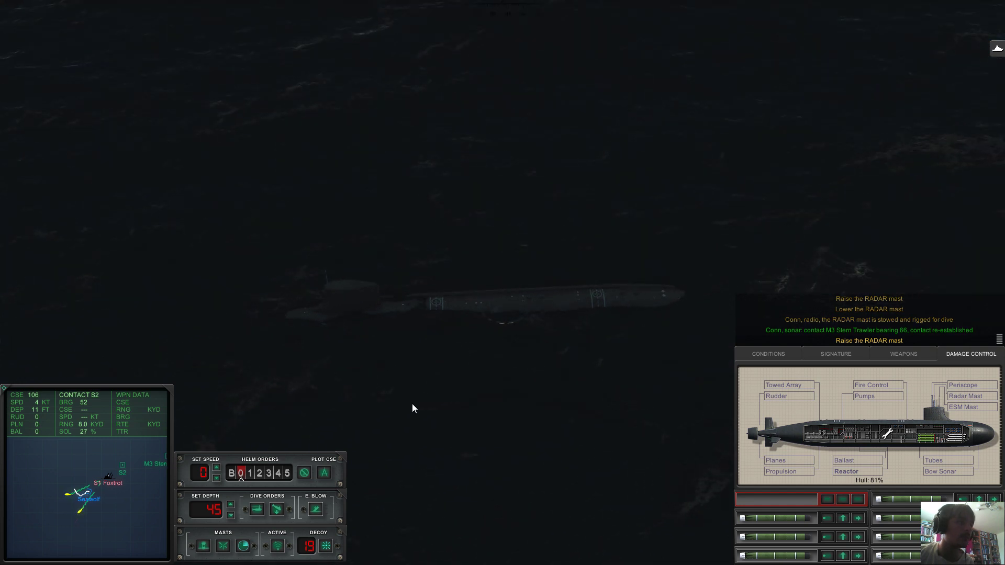
{"action": "left_click_drag", "start_coordinate": [412, 403], "coordinate": [470, 344]}
{"action": "scroll", "coordinate": [469, 343], "scroll_direction": "up", "scroll_amount": 3}
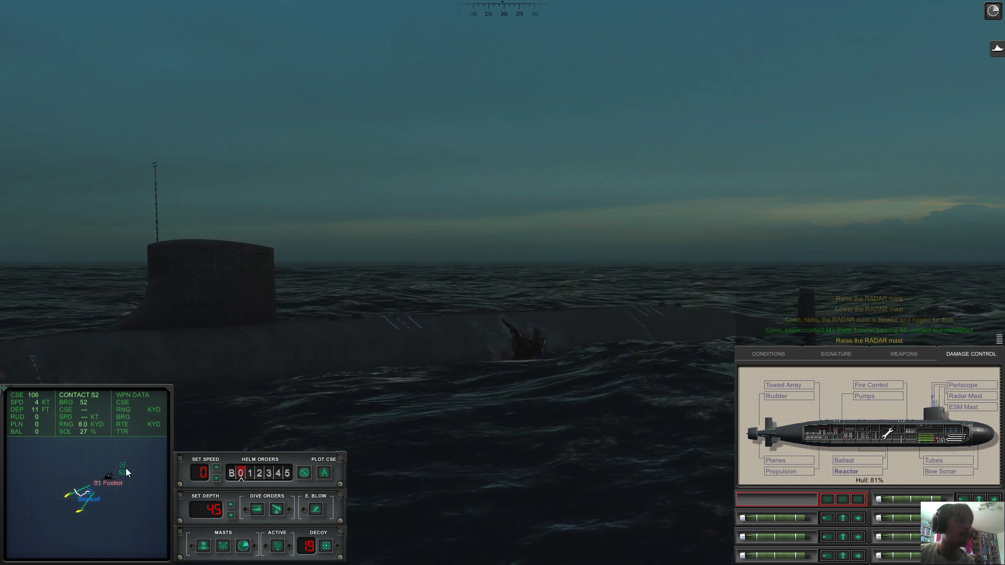
{"action": "key", "text": "F2"}
{"action": "key", "text": "F2"}
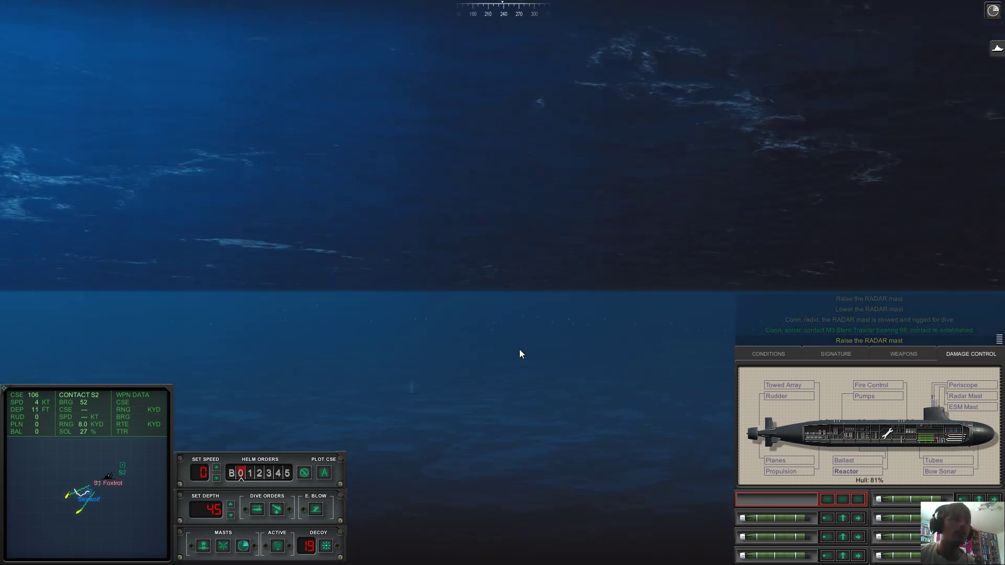
{"action": "key", "text": "F2"}
{"action": "key", "text": "F2"}
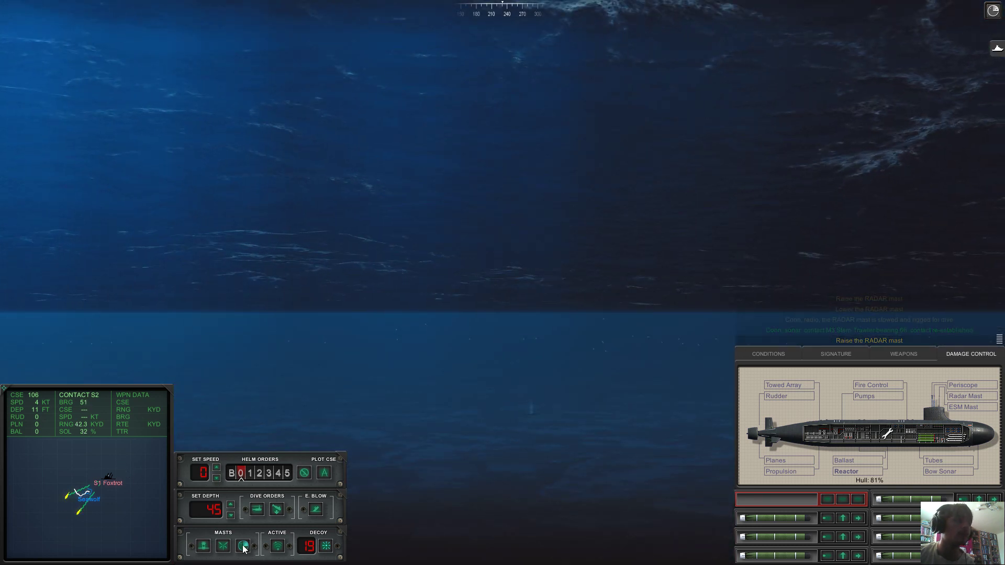
{"action": "scroll", "coordinate": [133, 477], "scroll_direction": "down", "scroll_amount": 3}
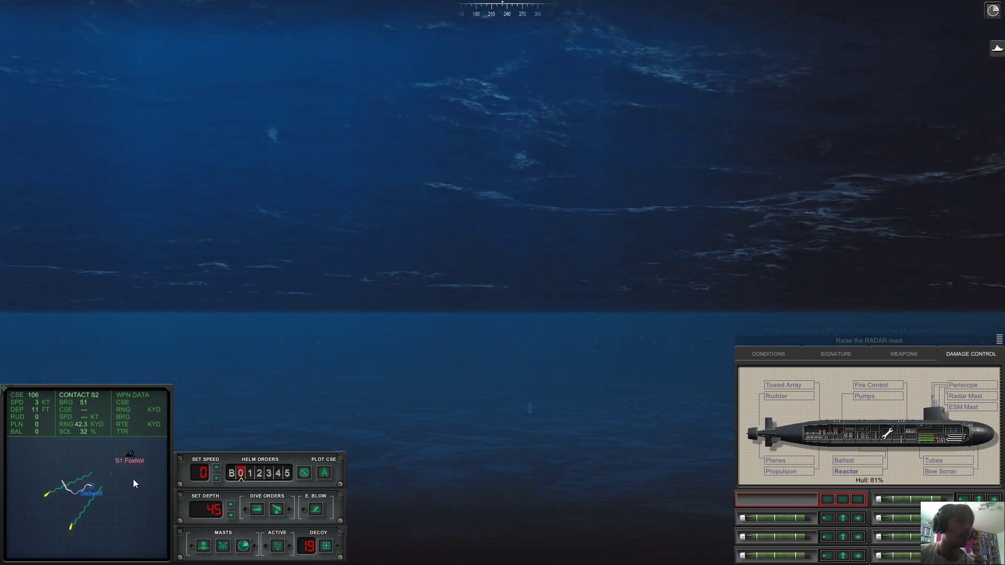
- Ping with active sonar and fire tube 2 at contact S2 along bearing 351
{"action": "left_click", "coordinate": [280, 547]}
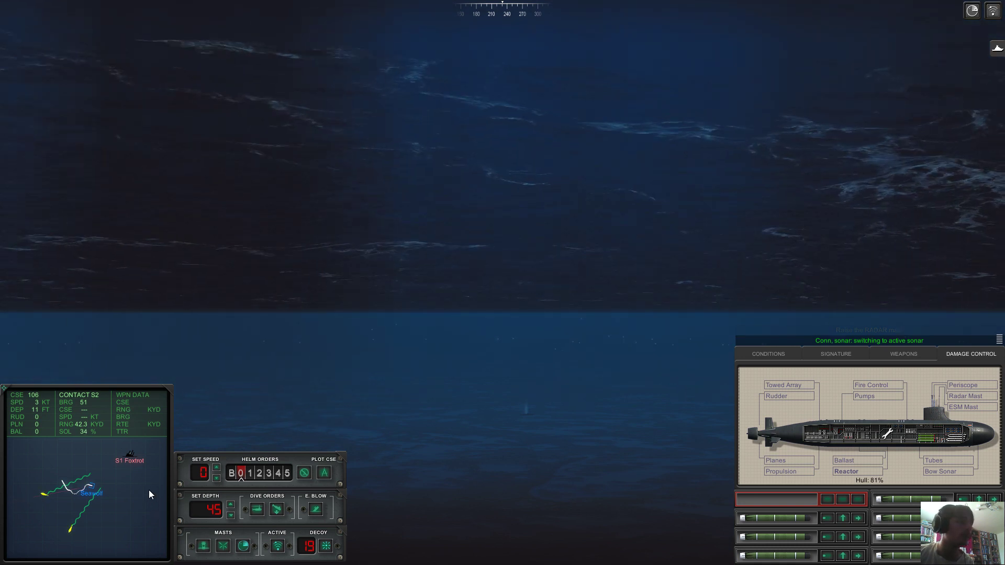
{"action": "mouse_move", "coordinate": [148, 490]}
{"action": "left_mouse_down"}
{"action": "mouse_move", "coordinate": [74, 500]}
{"action": "mouse_move", "coordinate": [85, 506]}
{"action": "left_mouse_up"}
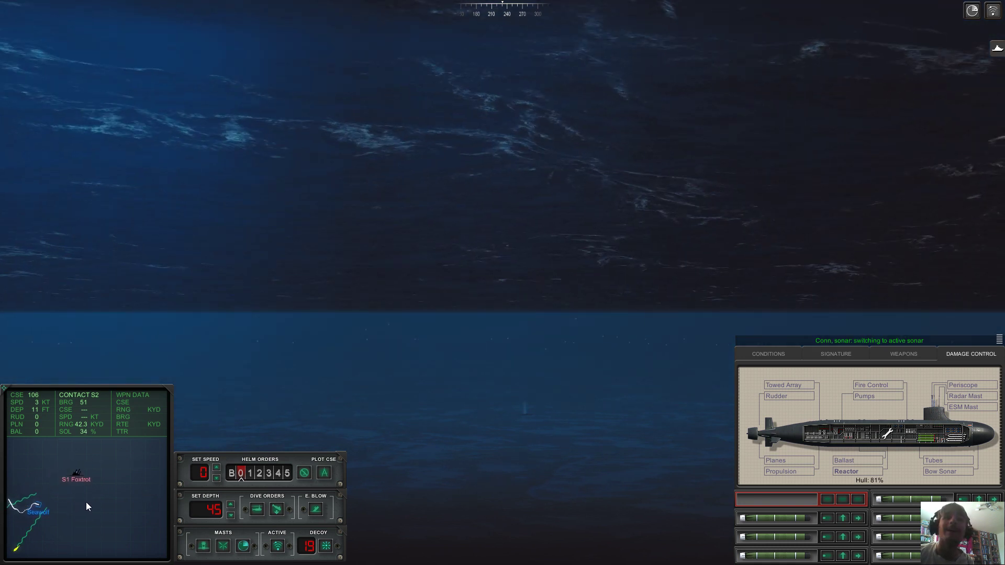
{"action": "left_click_drag", "start_coordinate": [32, 455], "coordinate": [91, 521]}
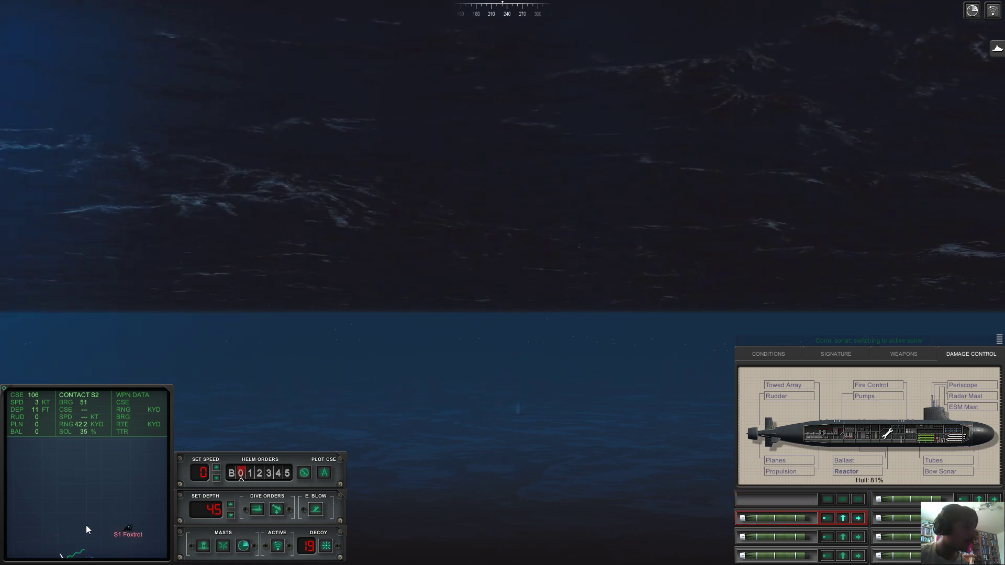
{"action": "left_click_drag", "start_coordinate": [86, 525], "coordinate": [101, 476]}
{"action": "left_click_drag", "start_coordinate": [105, 519], "coordinate": [104, 481]}
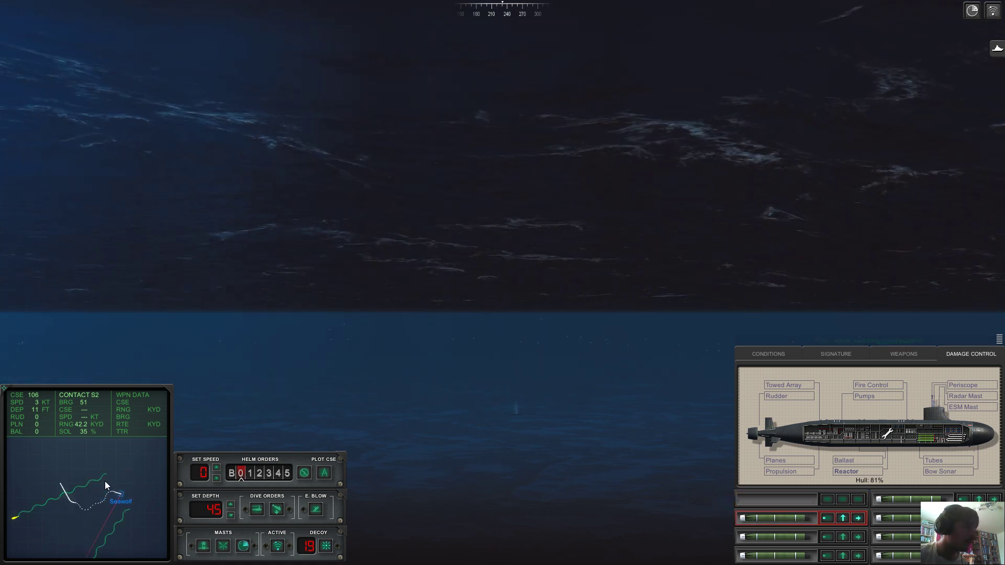
{"action": "scroll", "coordinate": [105, 481], "scroll_direction": "up", "scroll_amount": 2}
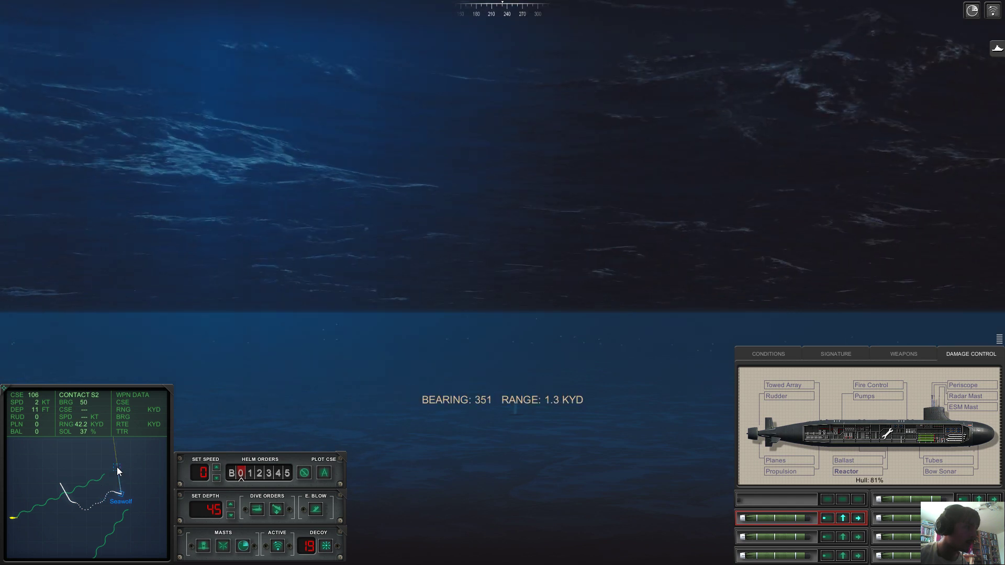
{"action": "left_click", "coordinate": [117, 467]}
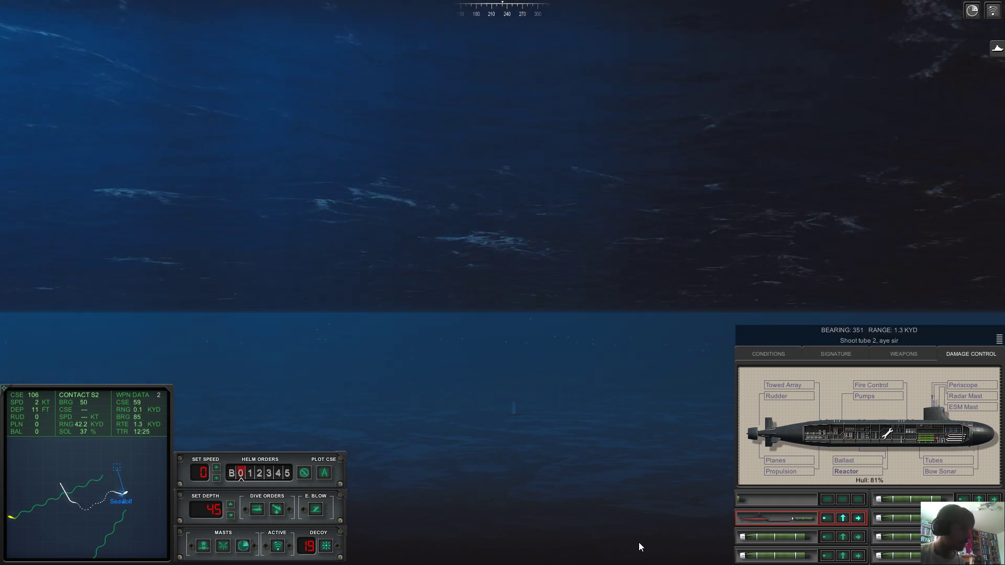
- Return the sonar to passive, dismiss the damage report and show the weapons inventory
{"action": "left_click", "coordinate": [278, 546]}
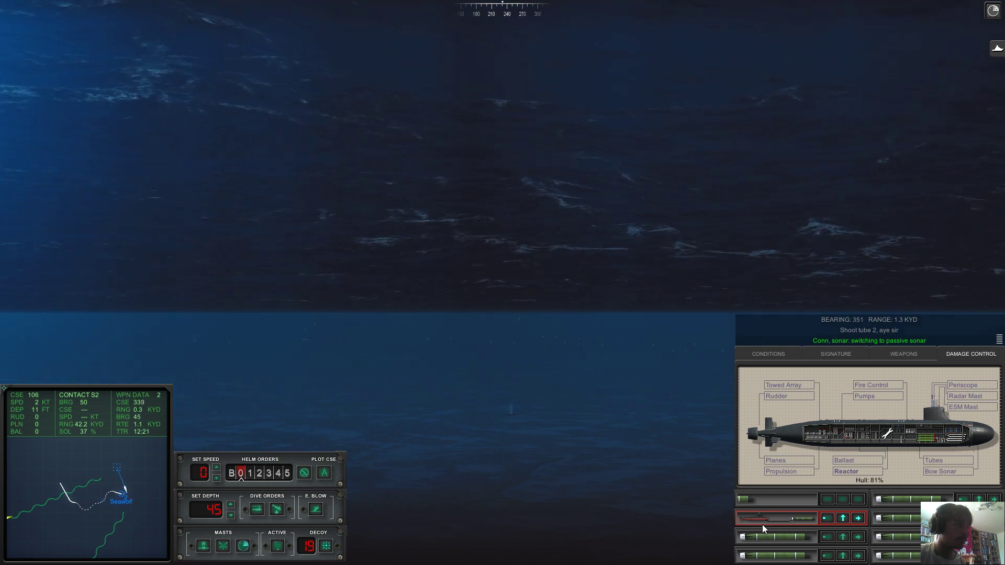
{"action": "left_click", "coordinate": [913, 355]}
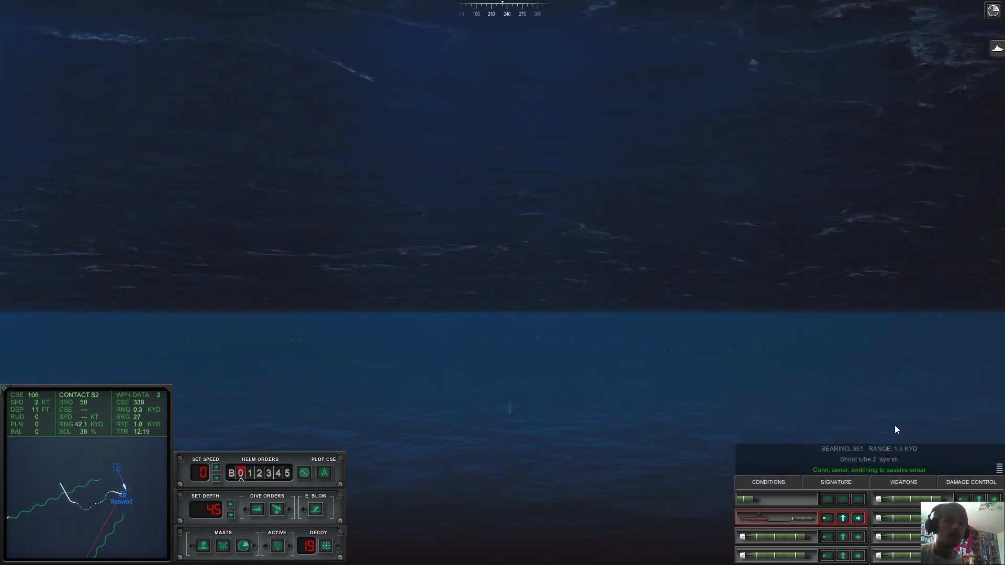
{"action": "left_click", "coordinate": [893, 483]}
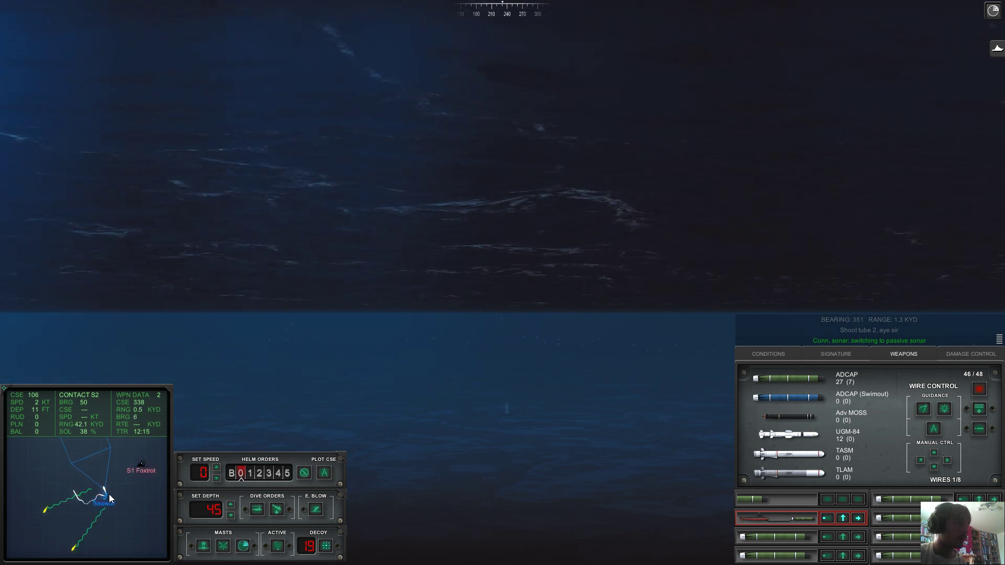
- Inspect the Foxtrot's damaged hull, return to the torpedo wake, and order heading 342
{"action": "left_click", "coordinate": [104, 491]}
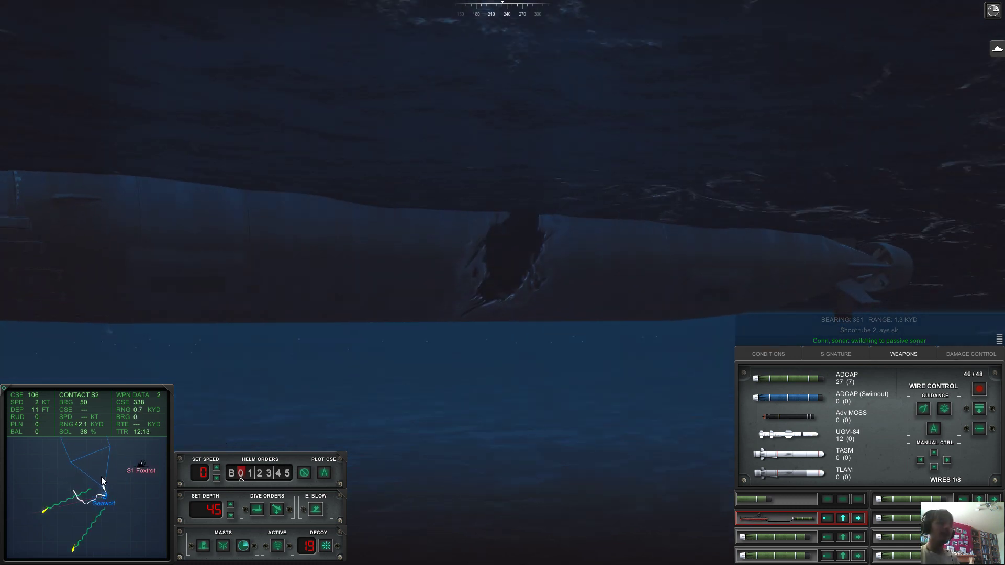
{"action": "left_click", "coordinate": [103, 490]}
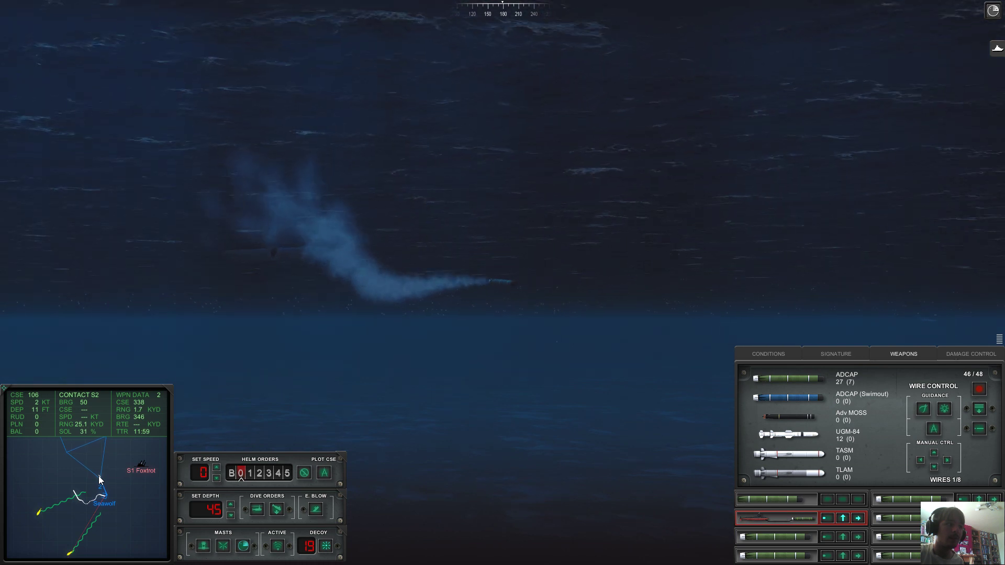
{"action": "scroll", "coordinate": [100, 479], "scroll_direction": "down", "scroll_amount": 1}
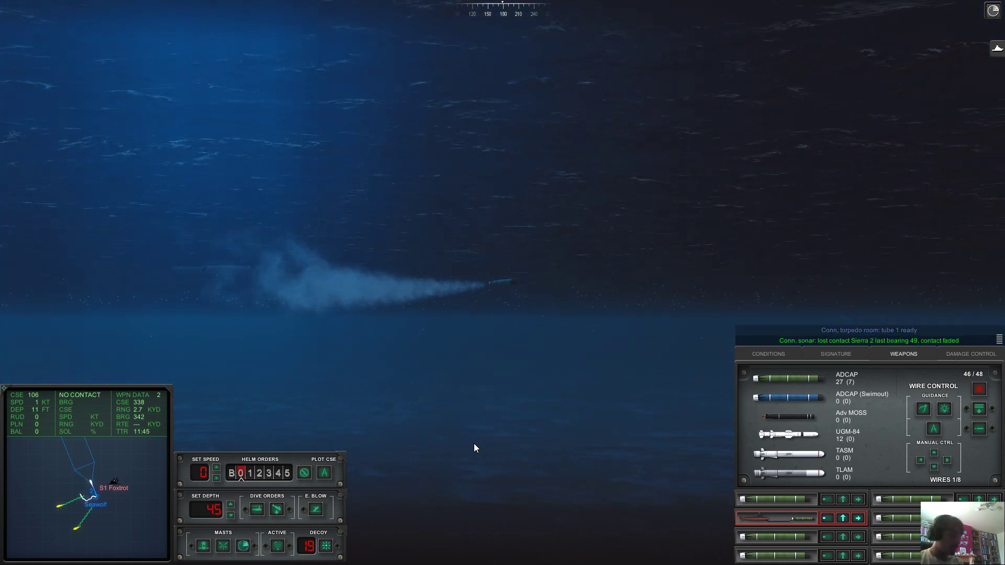
{"action": "left_click", "coordinate": [90, 473]}
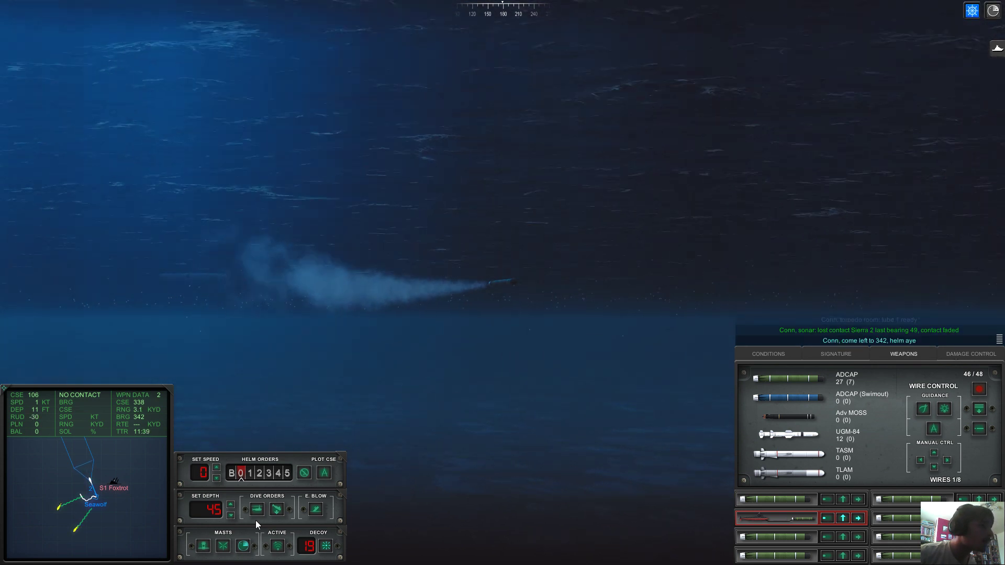
- Order 5 knots, ultra-quiet running and a 200 ft dive, check damage, then ping actively
{"action": "left_click", "coordinate": [250, 474]}
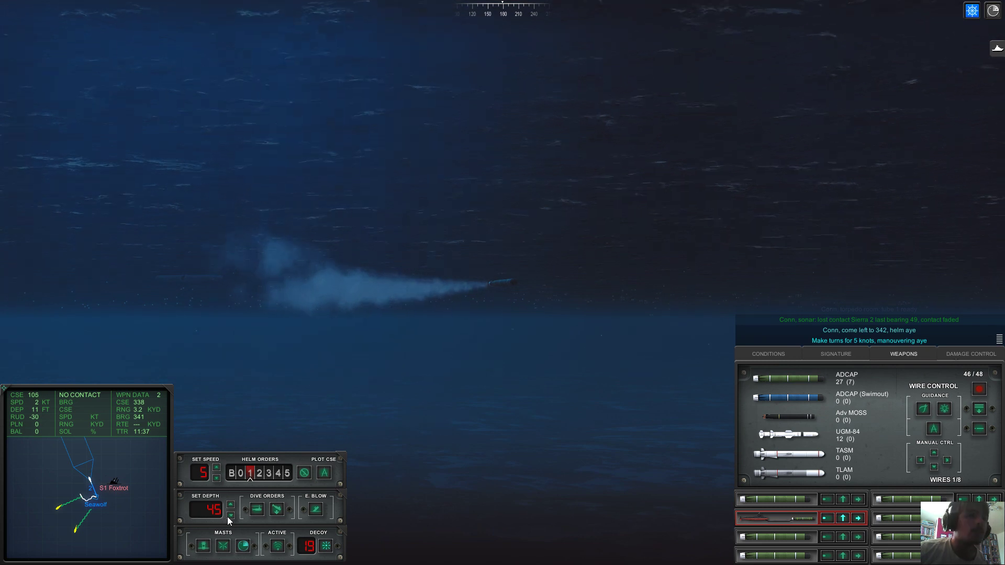
{"action": "left_click", "coordinate": [304, 473]}
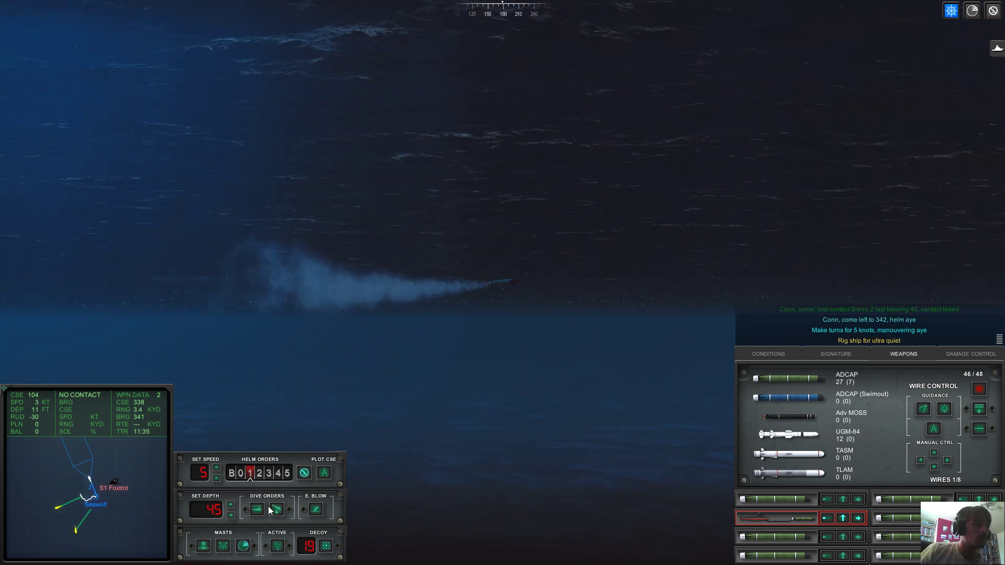
{"action": "left_click", "coordinate": [232, 520]}
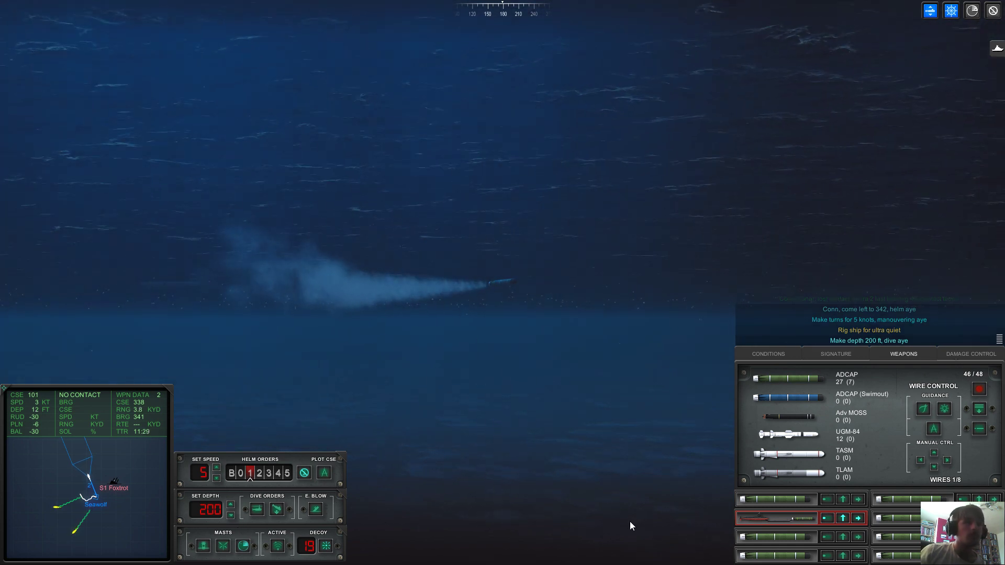
{"action": "left_click", "coordinate": [972, 355]}
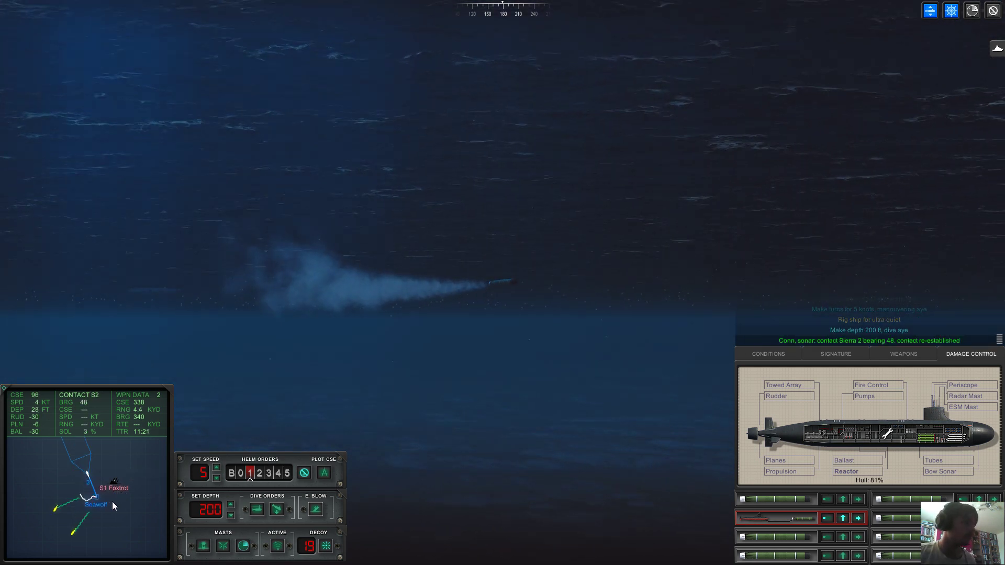
{"action": "scroll", "coordinate": [113, 502], "scroll_direction": "up", "scroll_amount": 3}
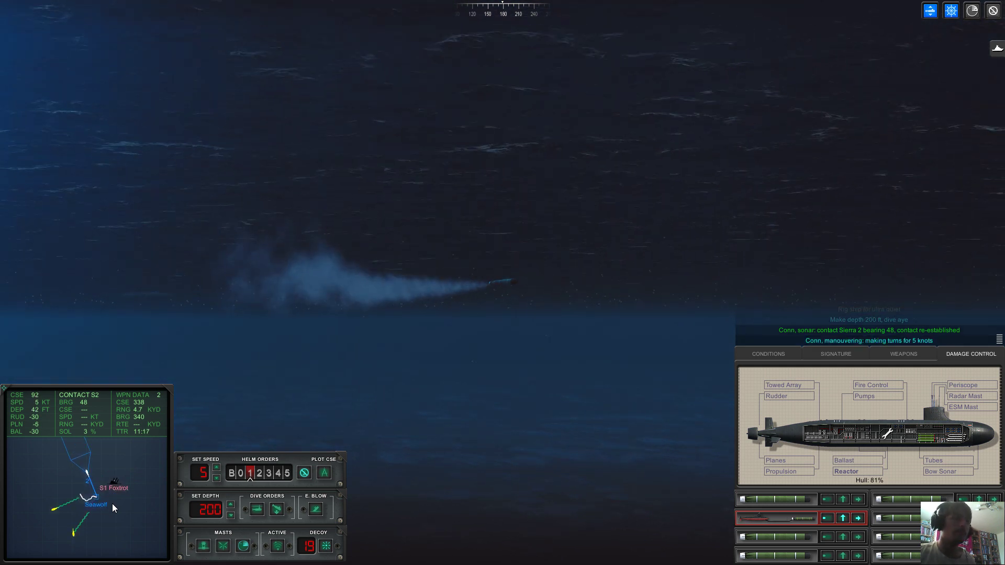
{"action": "scroll", "coordinate": [112, 504], "scroll_direction": "down", "scroll_amount": 2}
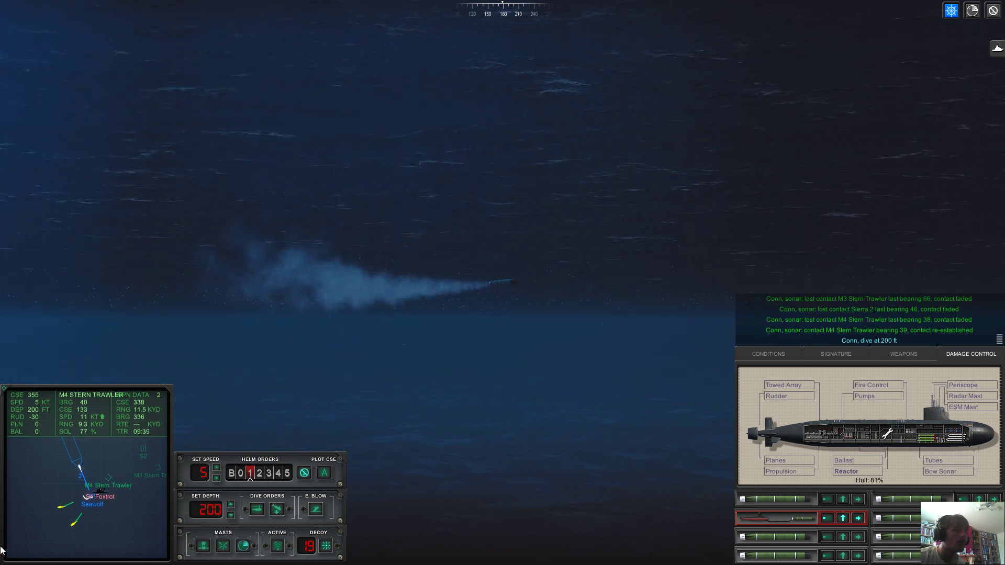
{"action": "left_click", "coordinate": [280, 548]}
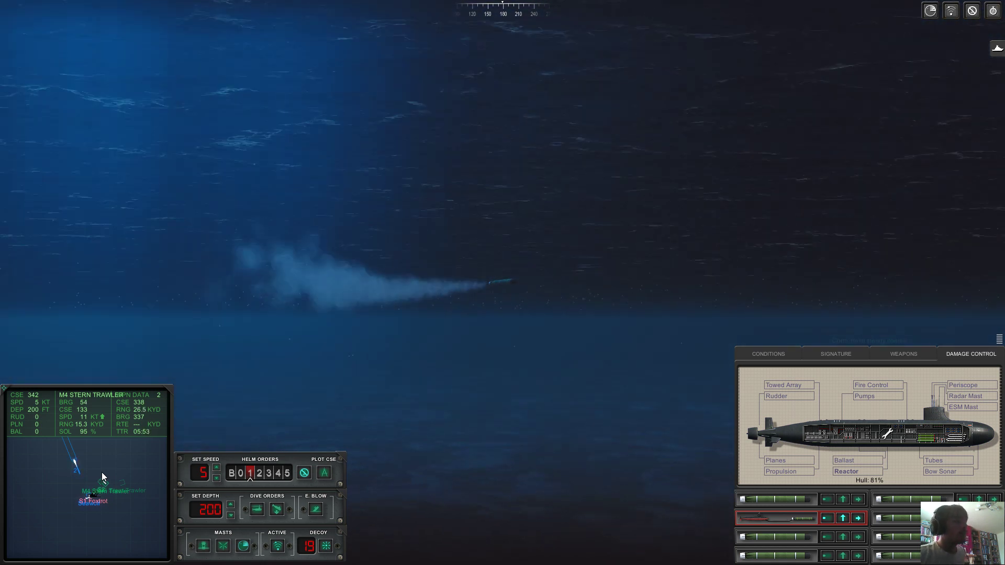
- Bring up the XO's all-clear report with the Leave Combat option
{"action": "key", "text": "Escape"}
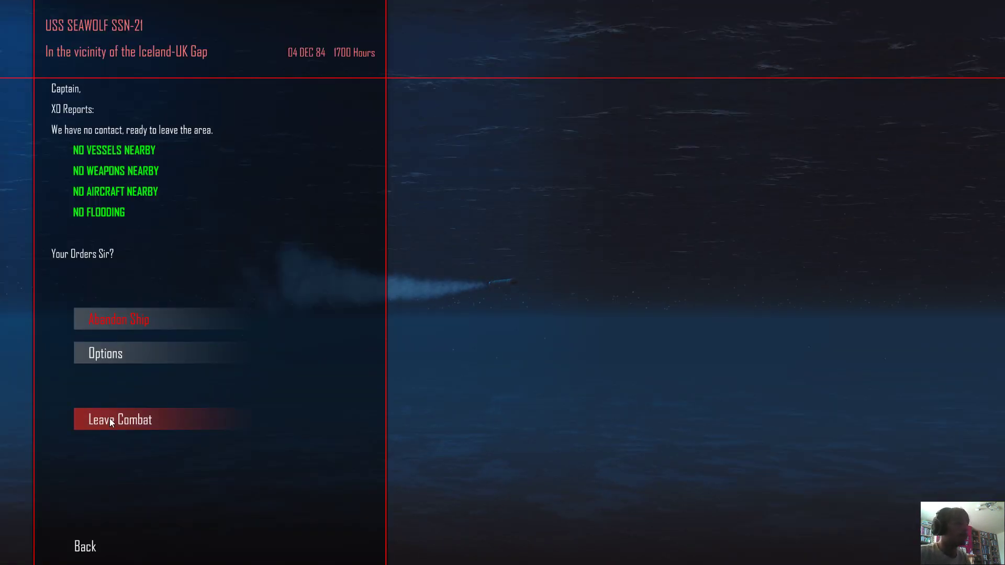
- Leave combat and page past the after-action report and COMSUBLANT mission update
{"action": "left_click", "coordinate": [109, 419]}
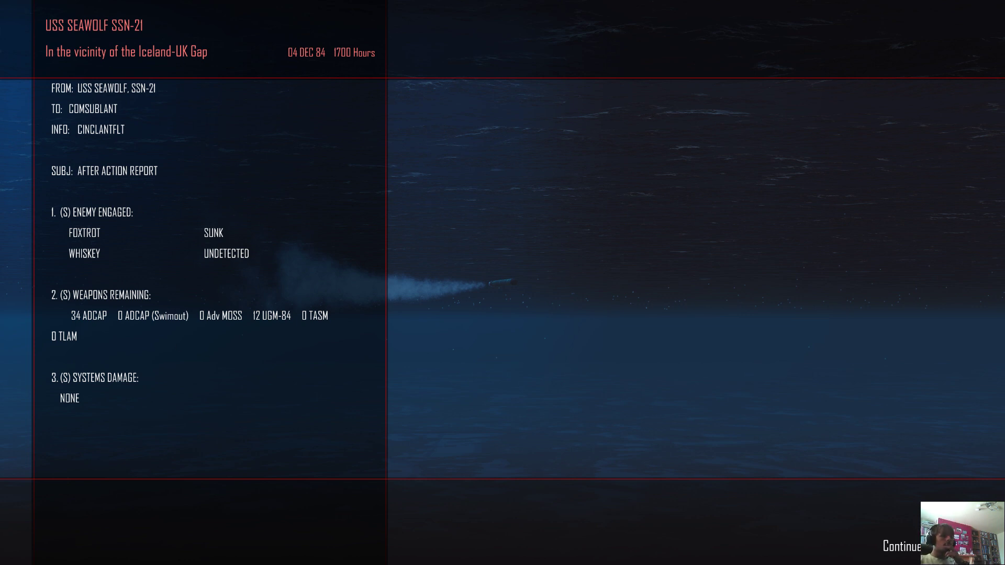
{"action": "left_click", "coordinate": [895, 548]}
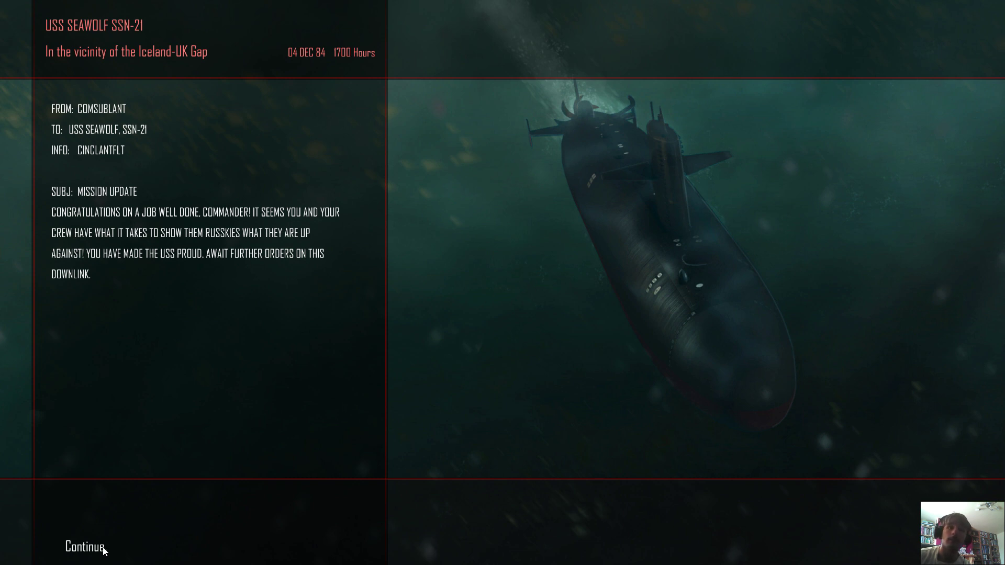
{"action": "left_click", "coordinate": [124, 557]}
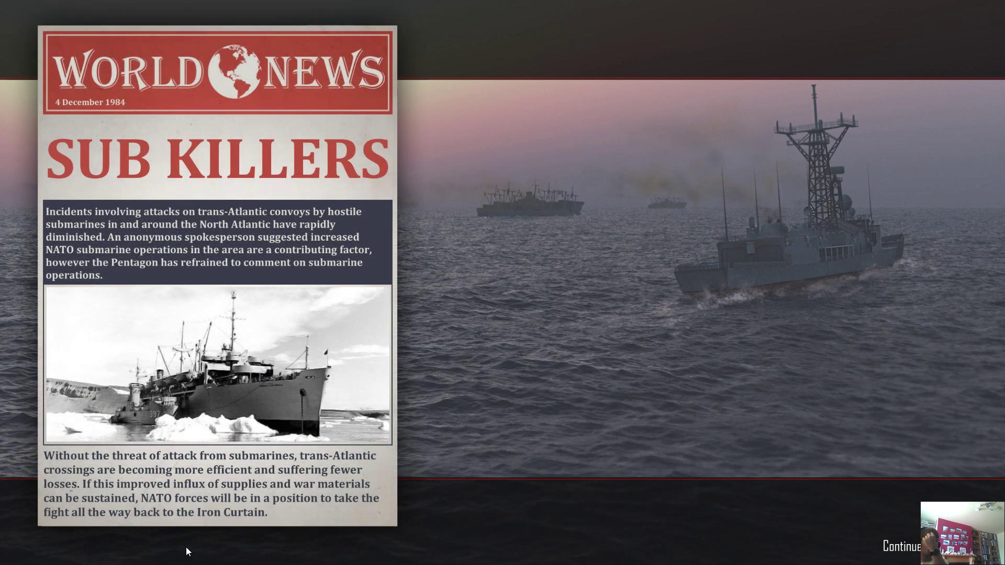
- Read the orders to sink enemy cruisers, continue on course, and pass the achievements screen
{"action": "left_click", "coordinate": [899, 548]}
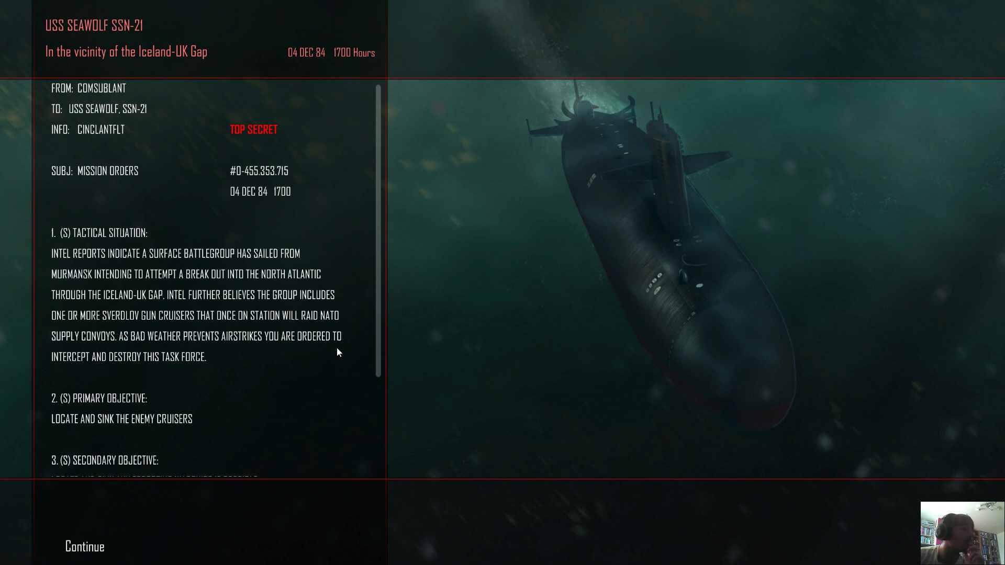
{"action": "scroll", "coordinate": [270, 348], "scroll_direction": "down", "scroll_amount": 3}
{"action": "scroll", "coordinate": [270, 354], "scroll_direction": "down", "scroll_amount": 3}
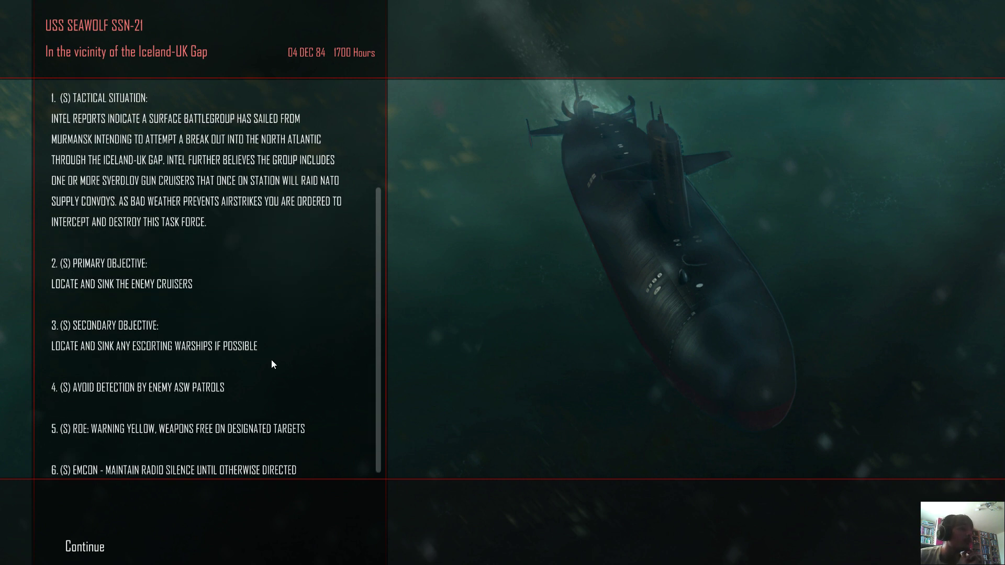
{"action": "scroll", "coordinate": [236, 392], "scroll_direction": "down", "scroll_amount": 2}
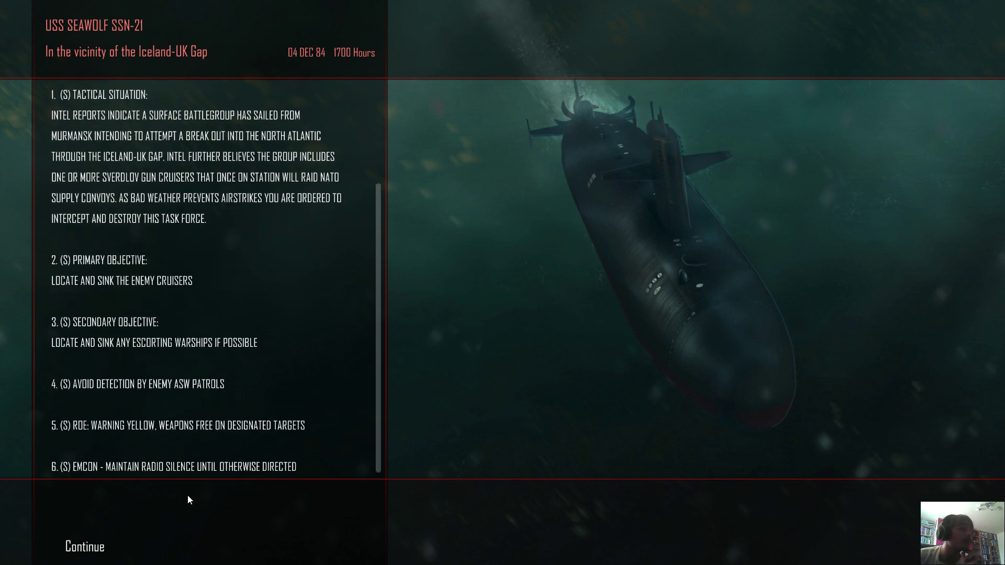
{"action": "left_click", "coordinate": [100, 550]}
{"action": "left_click", "coordinate": [174, 390]}
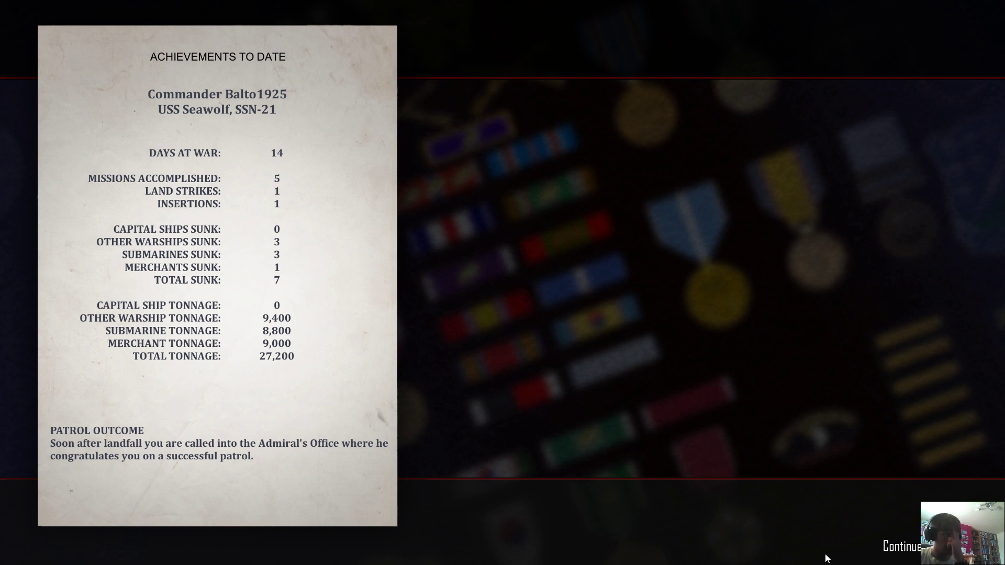
{"action": "left_click", "coordinate": [895, 546]}
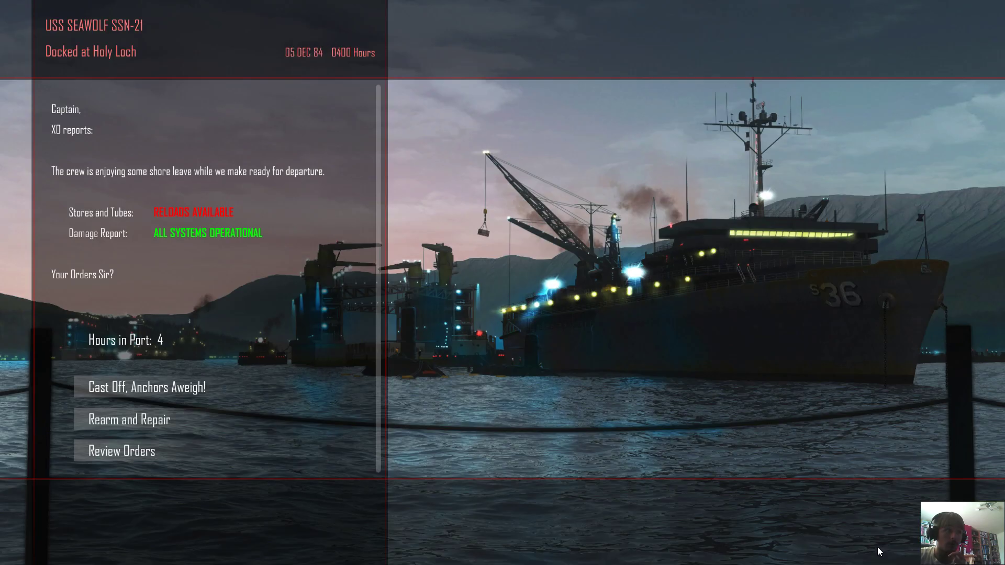
- Restock ADCAP torpedoes, load the empty tube, fill TASM stores, and cast off from Holy Loch
{"action": "left_click", "coordinate": [191, 418]}
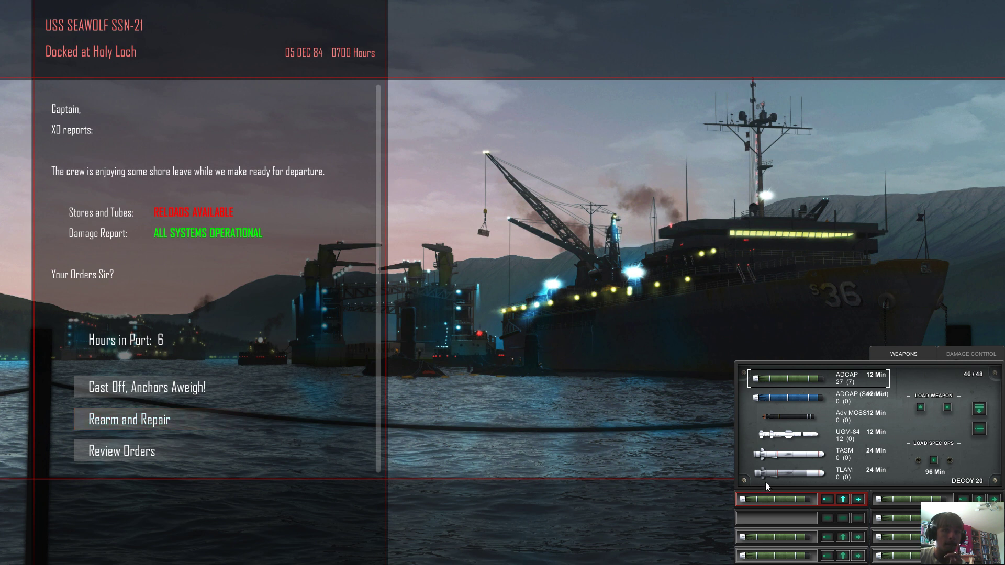
{"action": "left_click", "coordinate": [948, 409]}
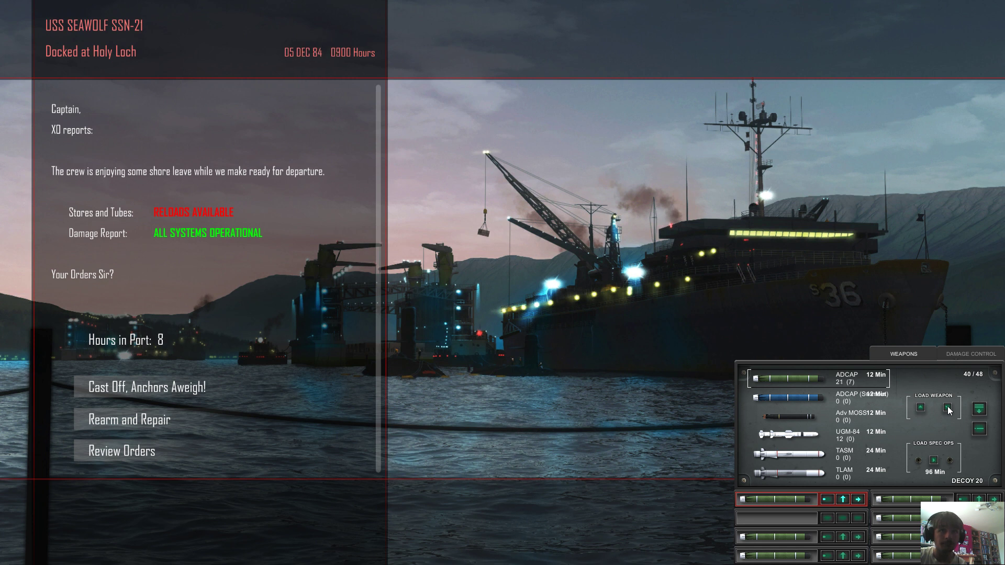
{"action": "left_click", "coordinate": [832, 513]}
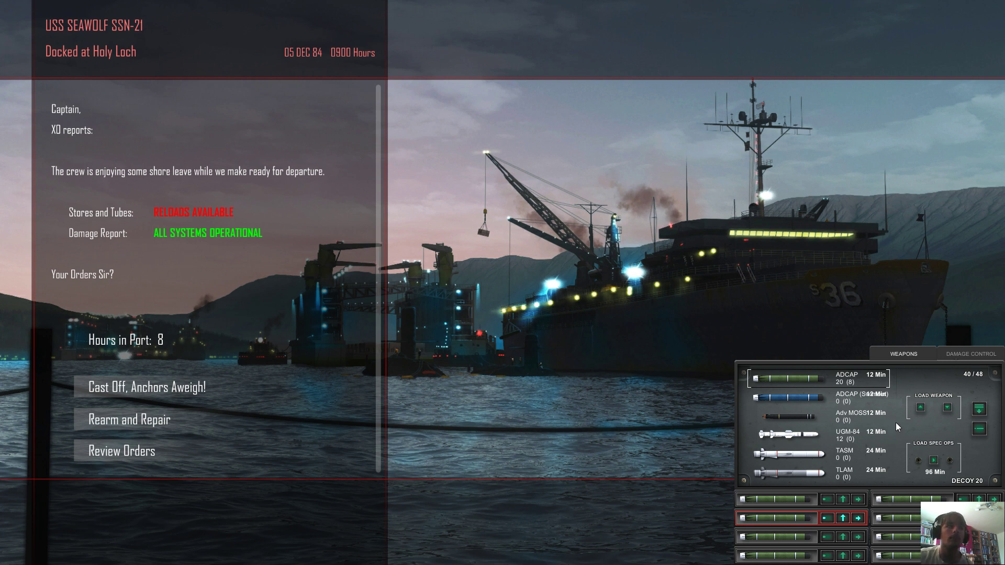
{"action": "left_click", "coordinate": [847, 456]}
{"action": "left_click", "coordinate": [921, 410]}
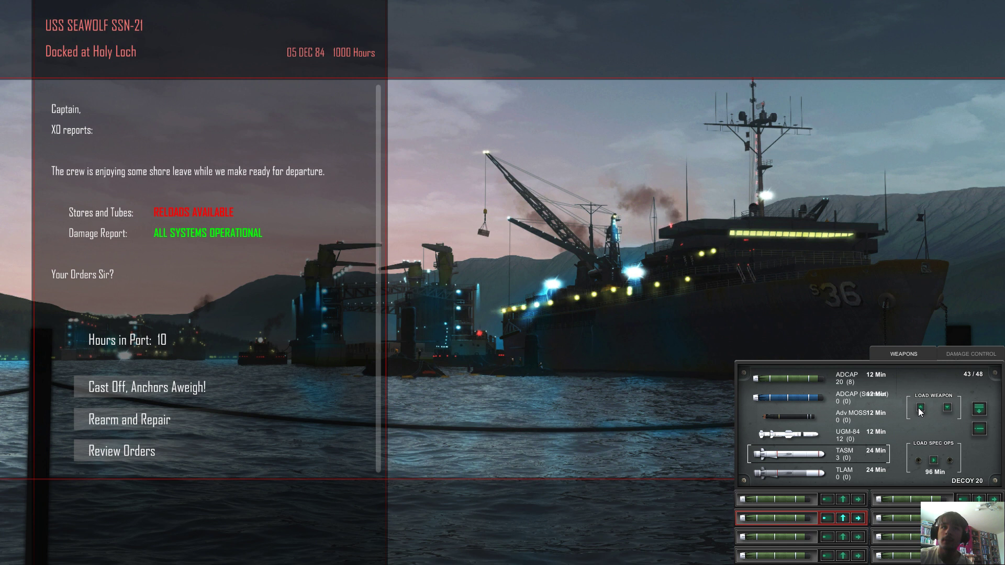
{"action": "left_click", "coordinate": [920, 410]}
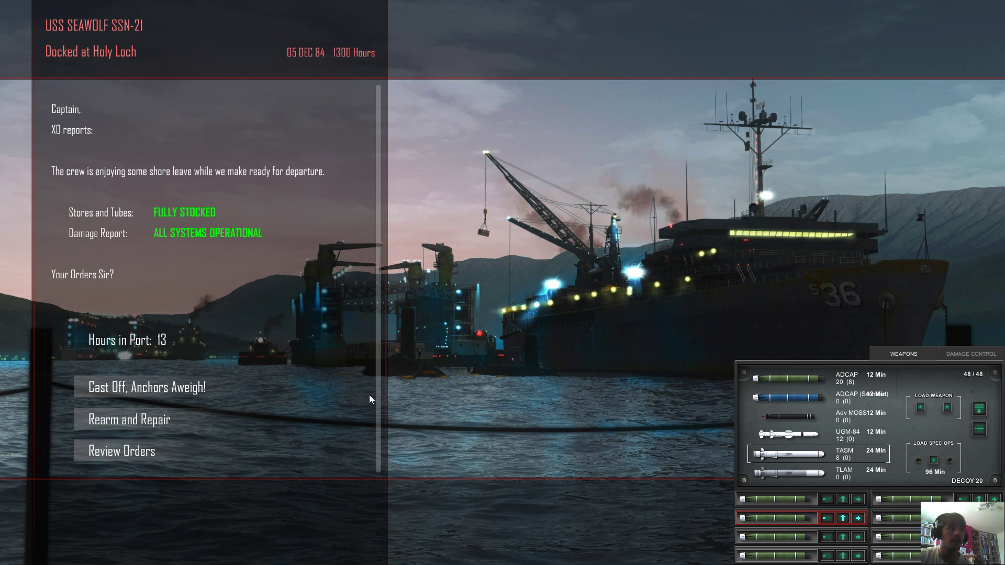
{"action": "left_click", "coordinate": [174, 391]}
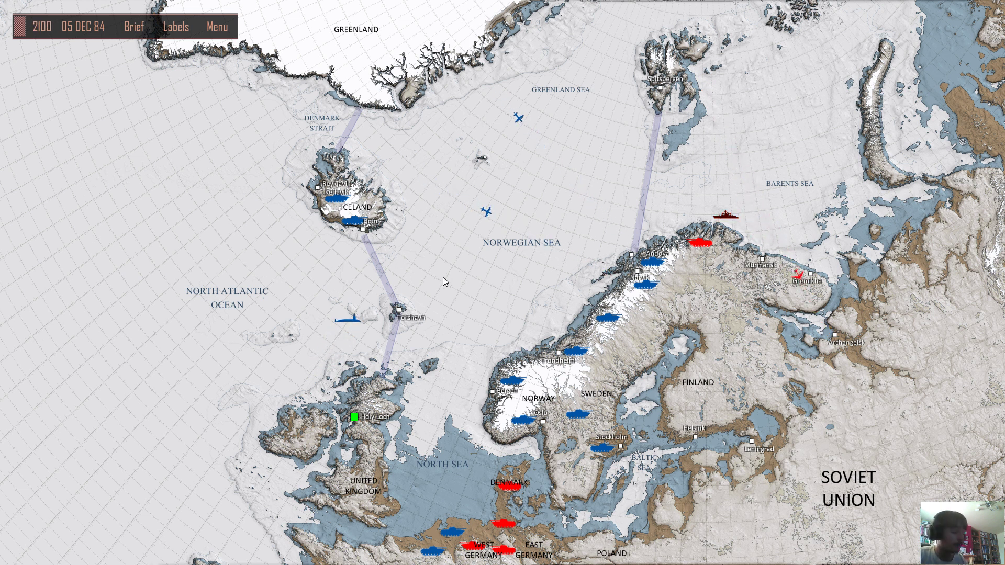
- Save the campaign from the Escape menu and go back to the campaign map
{"action": "key", "text": "Escape"}
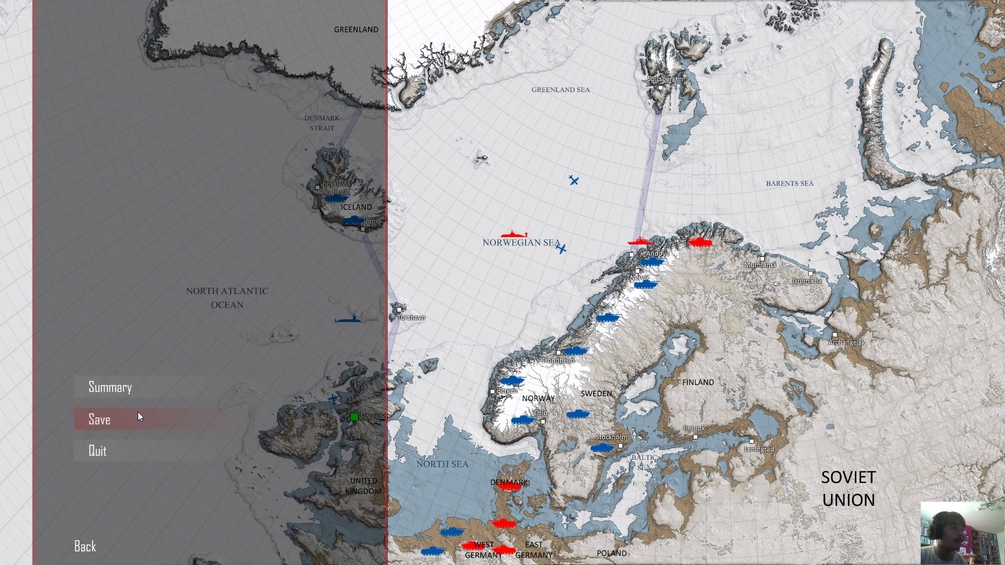
{"action": "left_click", "coordinate": [138, 412]}
{"action": "left_click", "coordinate": [87, 546]}
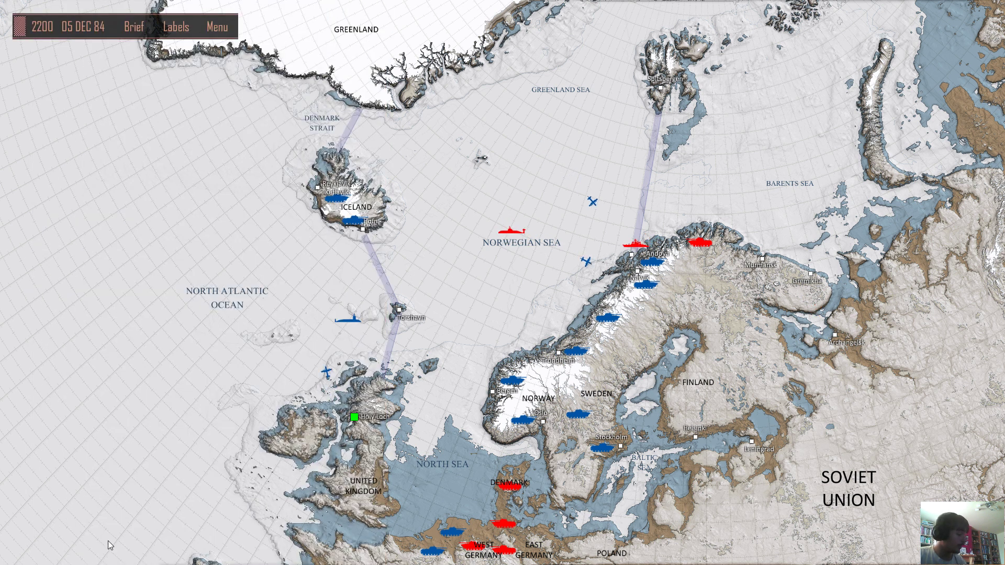